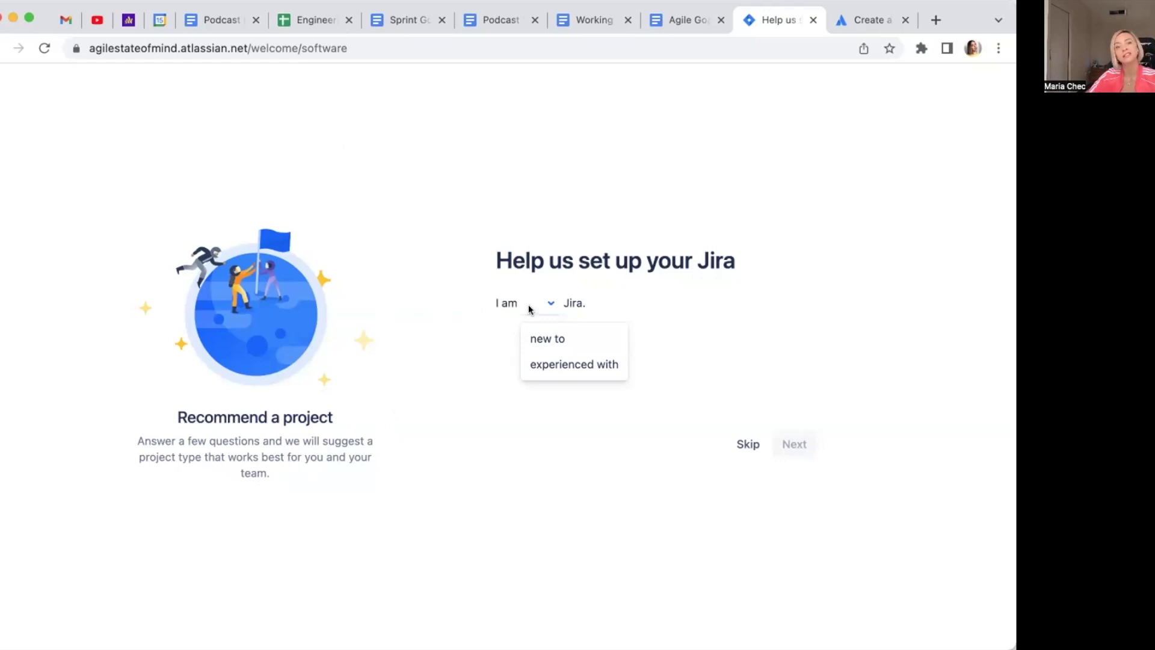
# Step: Answer that you are experienced with Jira and it serves software and business teams
pyautogui.click(550, 364)
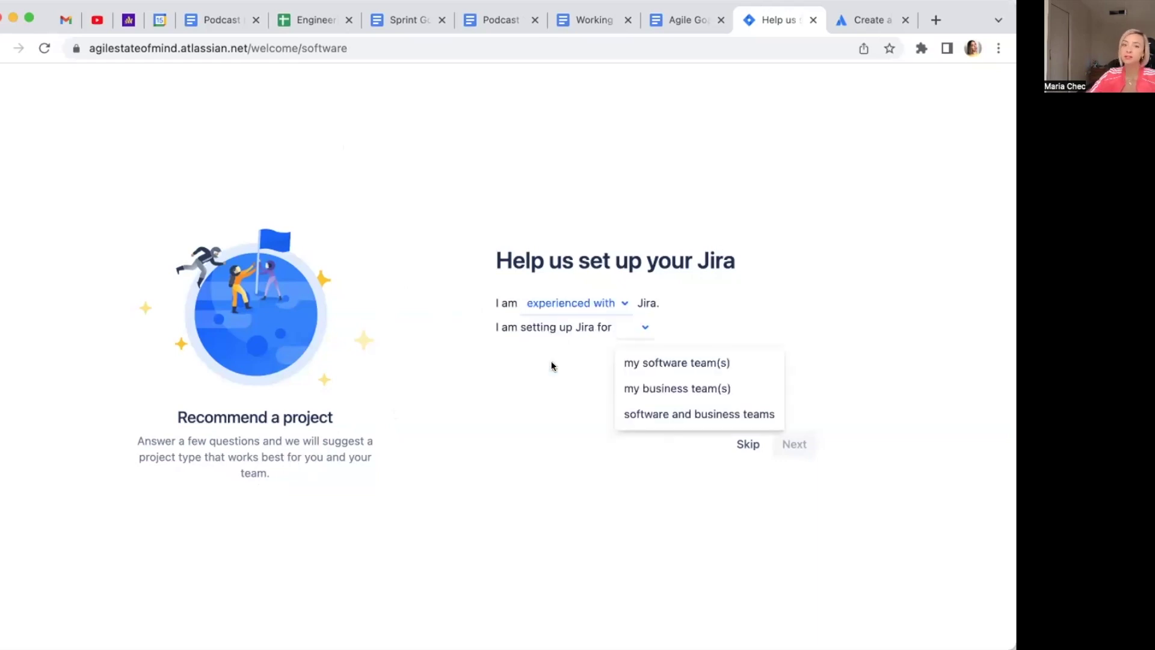
pyautogui.click(665, 364)
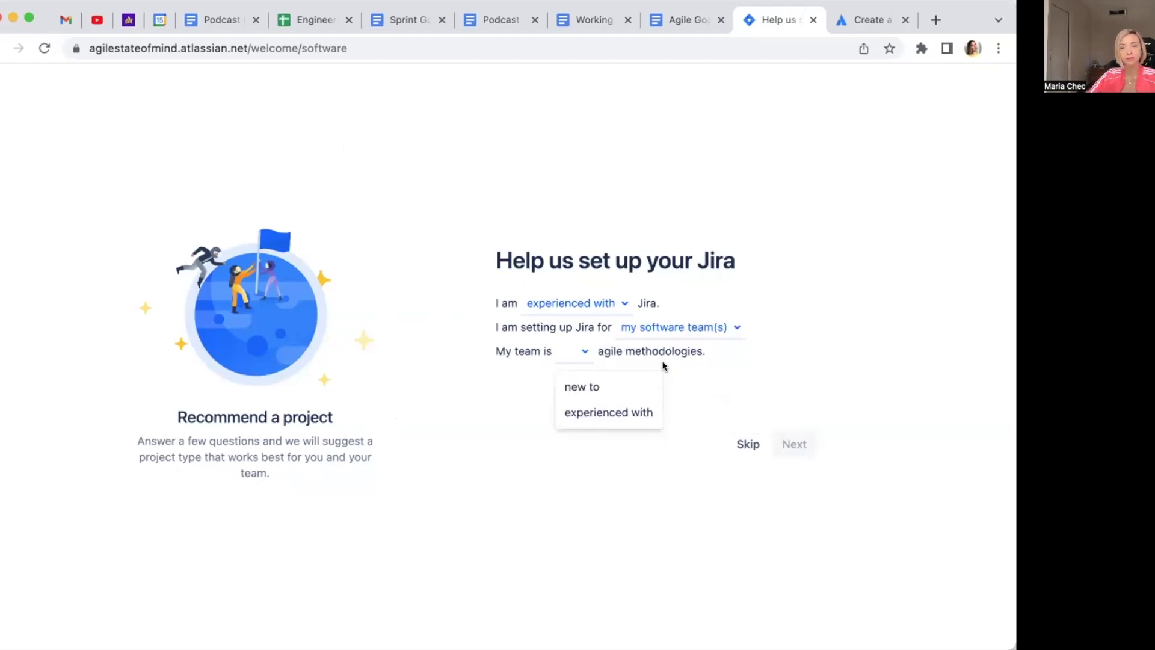
pyautogui.click(735, 327)
pyautogui.click(698, 414)
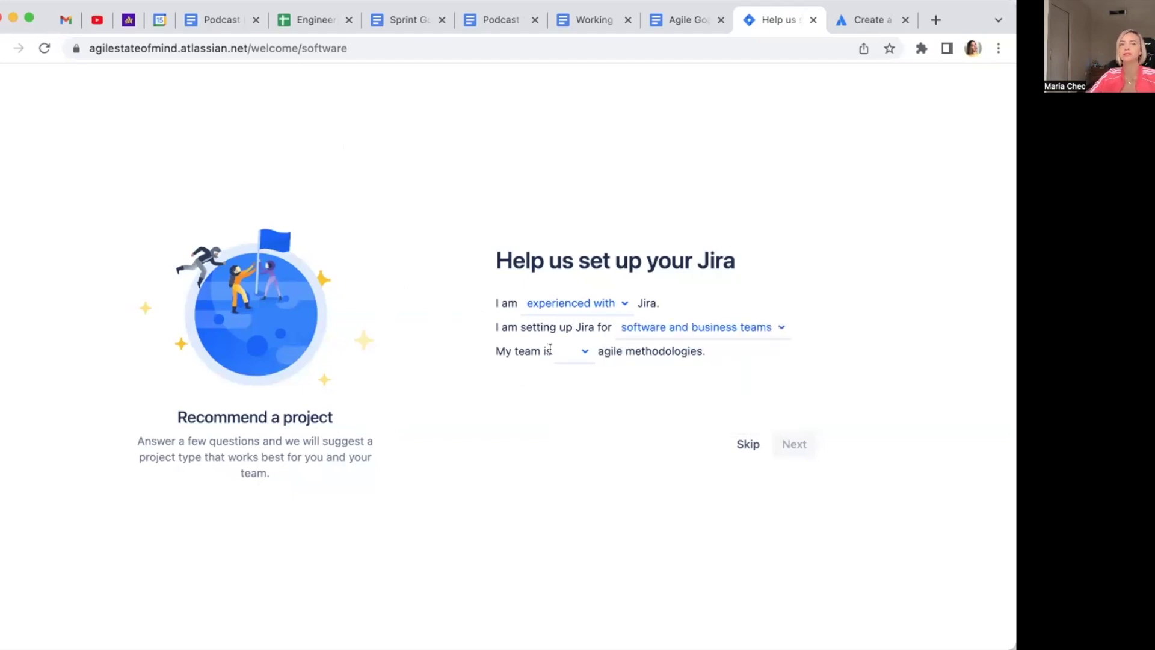
# Step: Describe the team as agile-experienced, feature-focused, with a flexible schedule, and continue
pyautogui.click(580, 352)
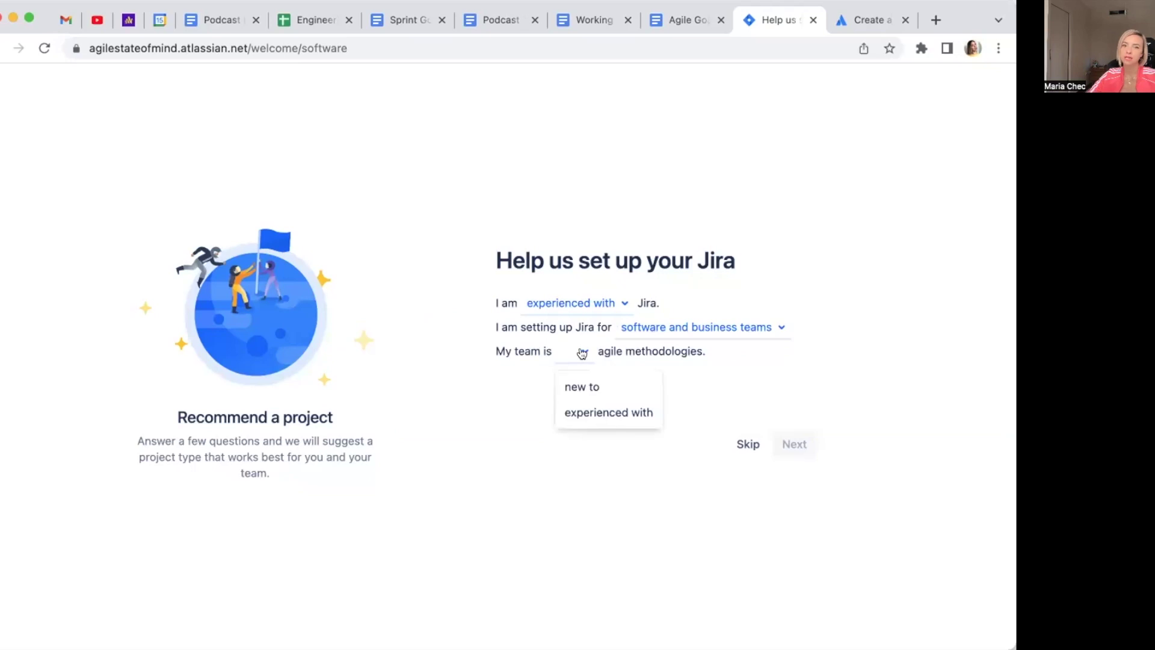
pyautogui.click(598, 410)
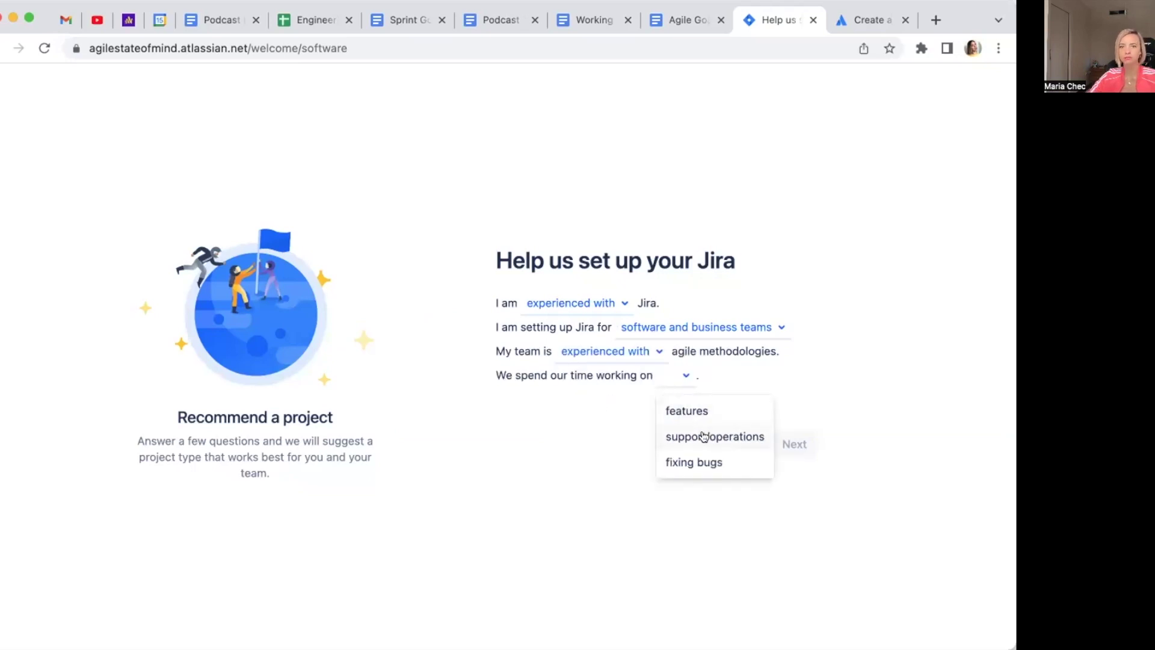
pyautogui.click(692, 411)
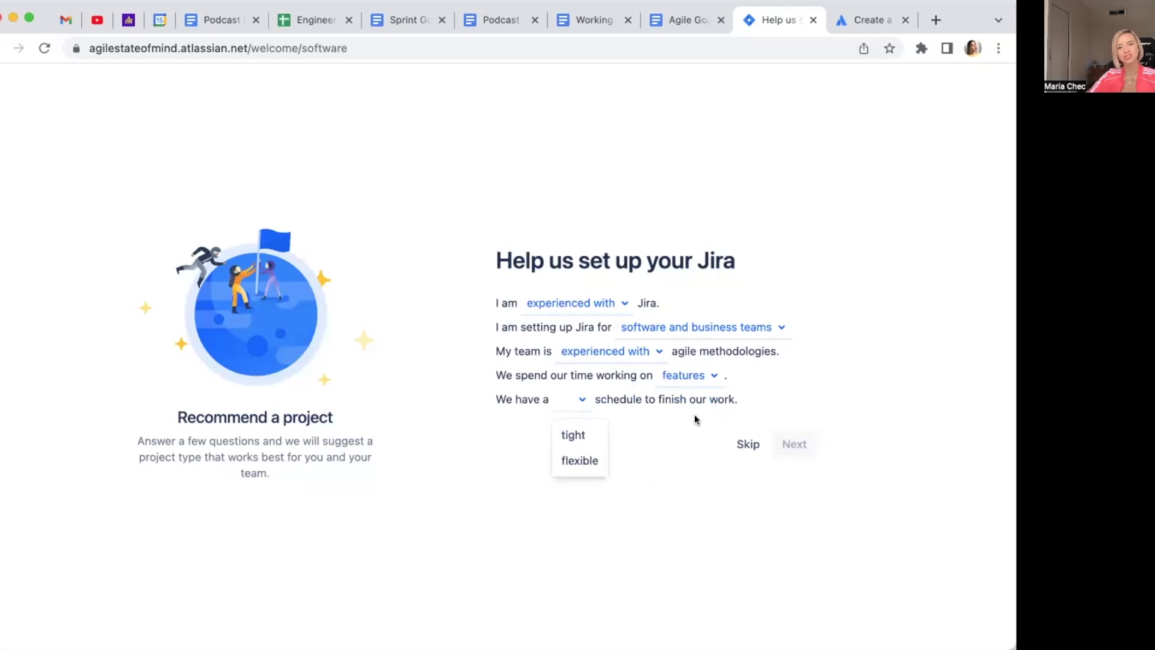
pyautogui.click(581, 460)
pyautogui.click(790, 443)
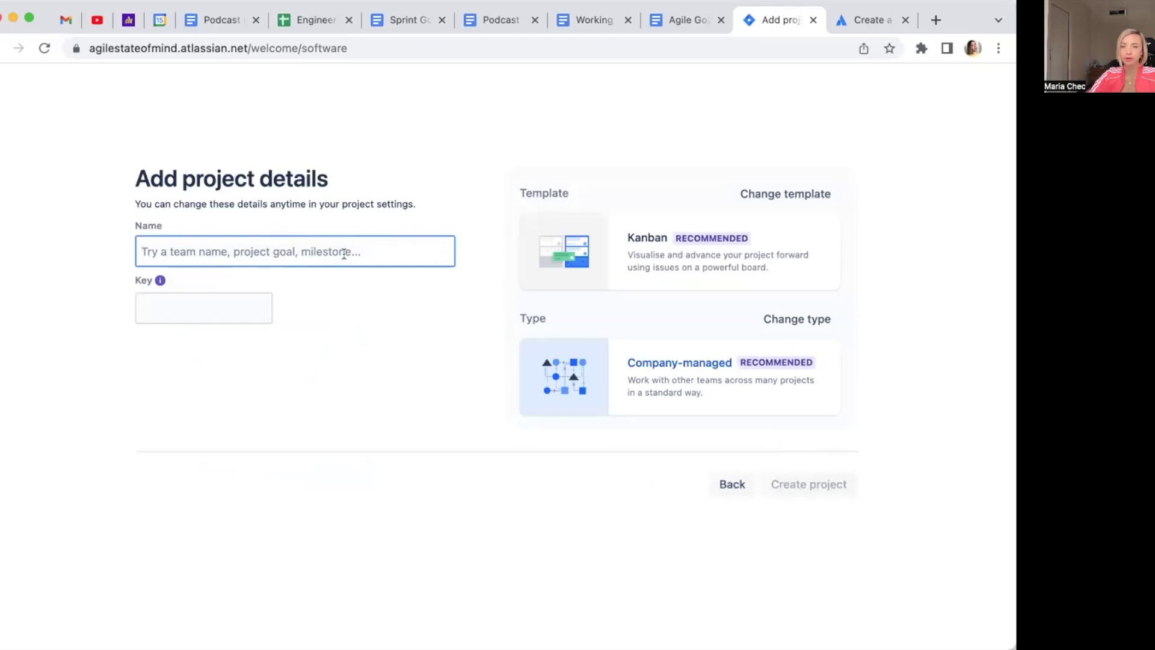
# Step: Name the project 'JIRA Tutorial' with key JIRA, then go back to change the template
pyautogui.write('JIRA Tutorial')
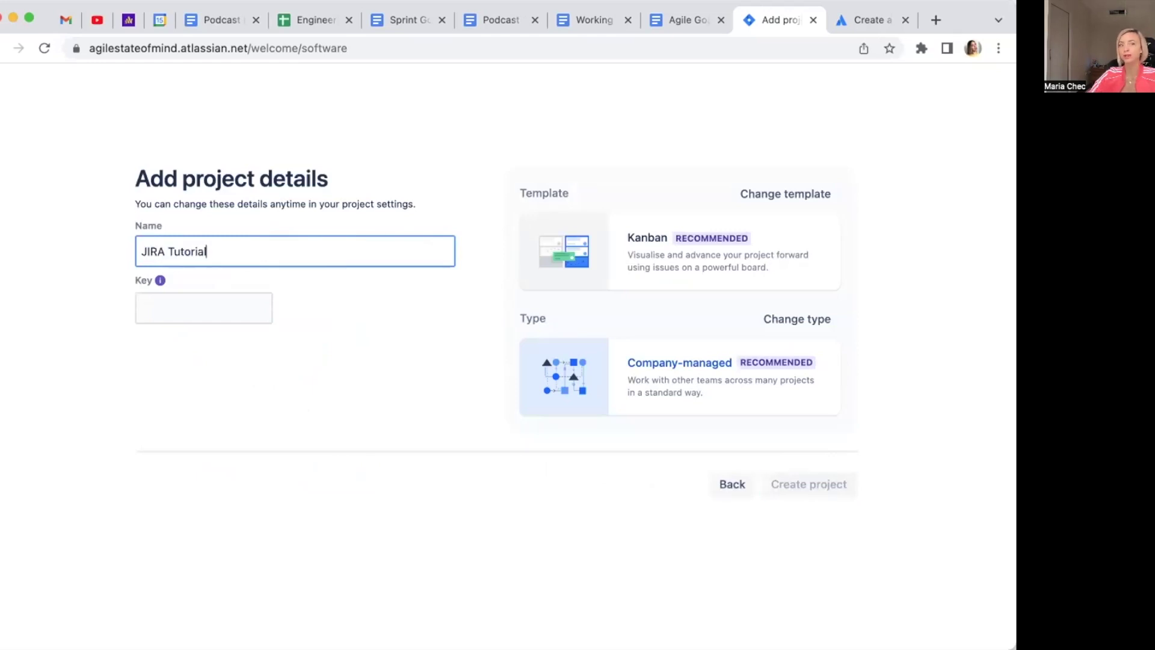
pyautogui.press('Tab')
pyautogui.write('J')
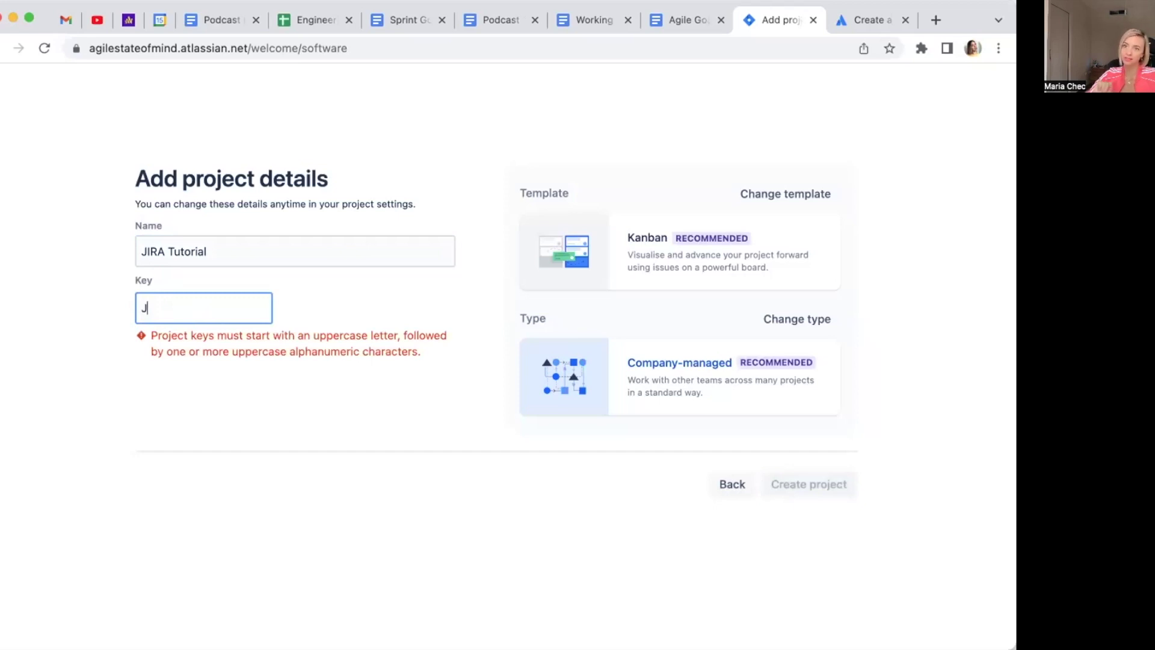
pyautogui.press('BackSpace')
pyautogui.write('JIRA')
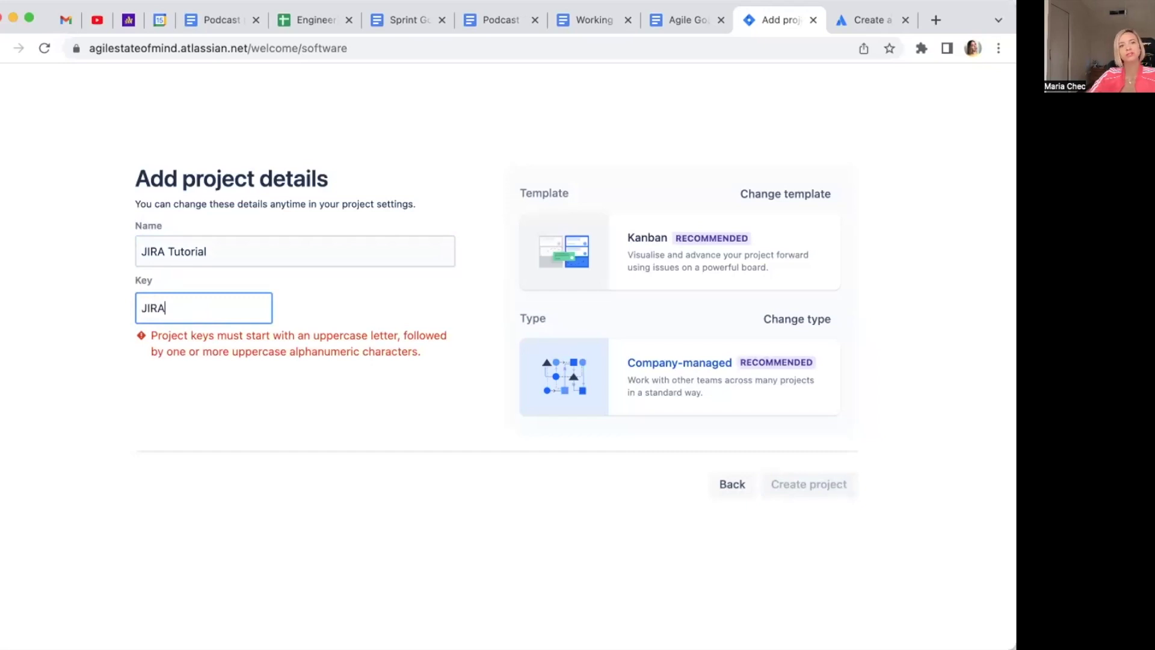
pyautogui.write('-')
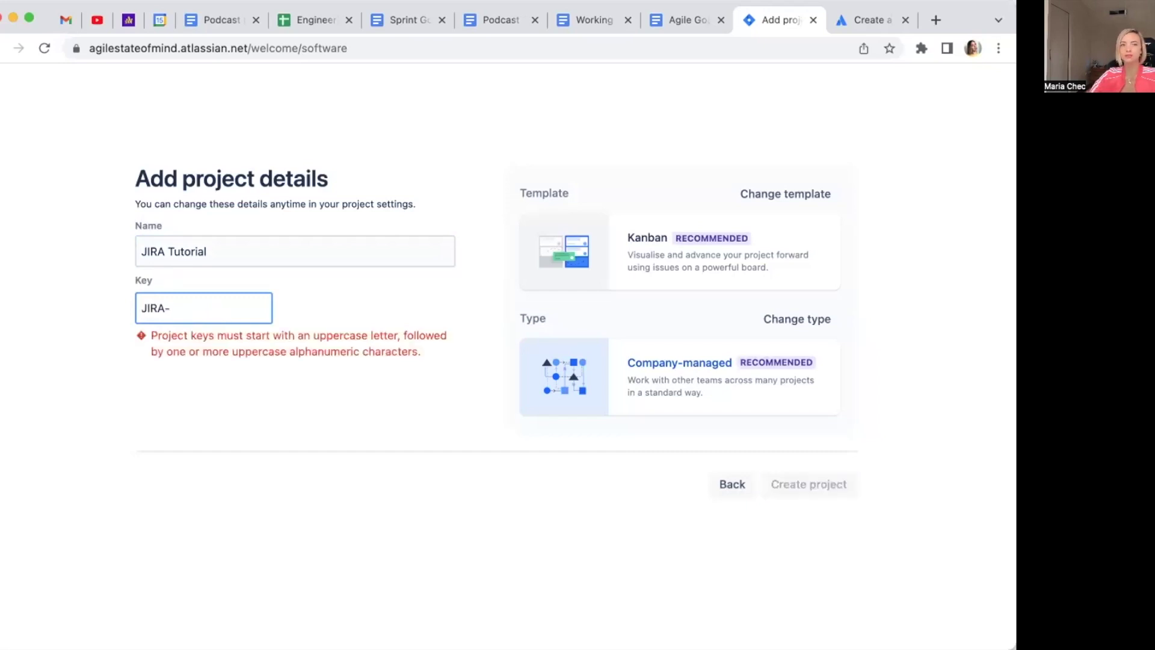
pyautogui.press('BackSpace')
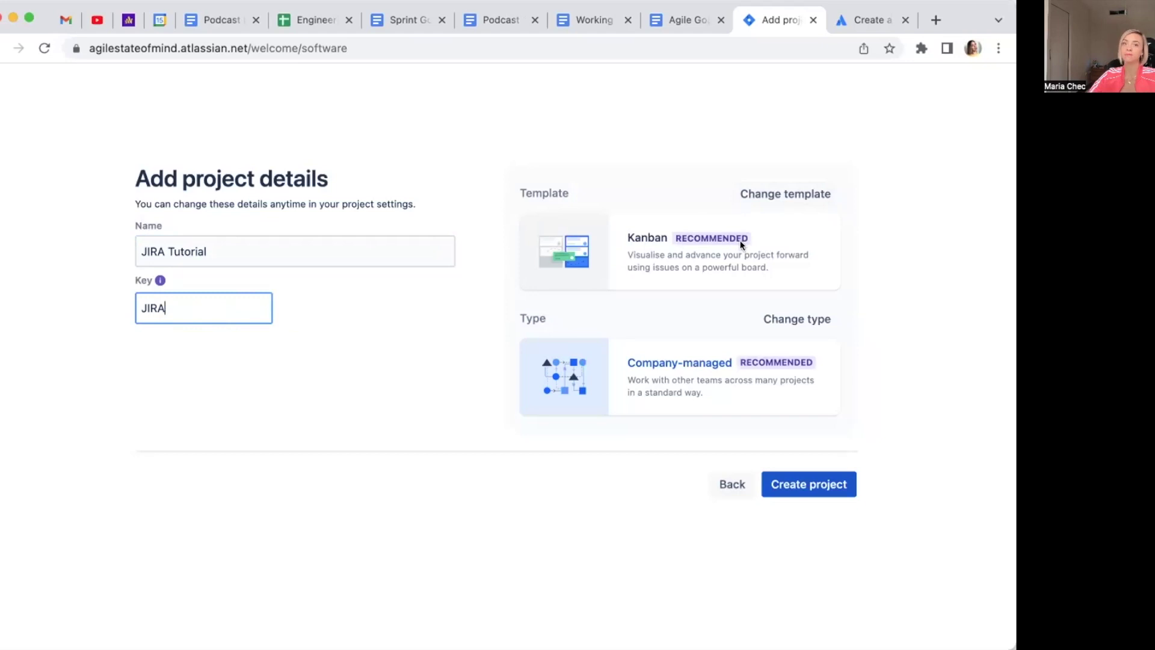
pyautogui.click(791, 193)
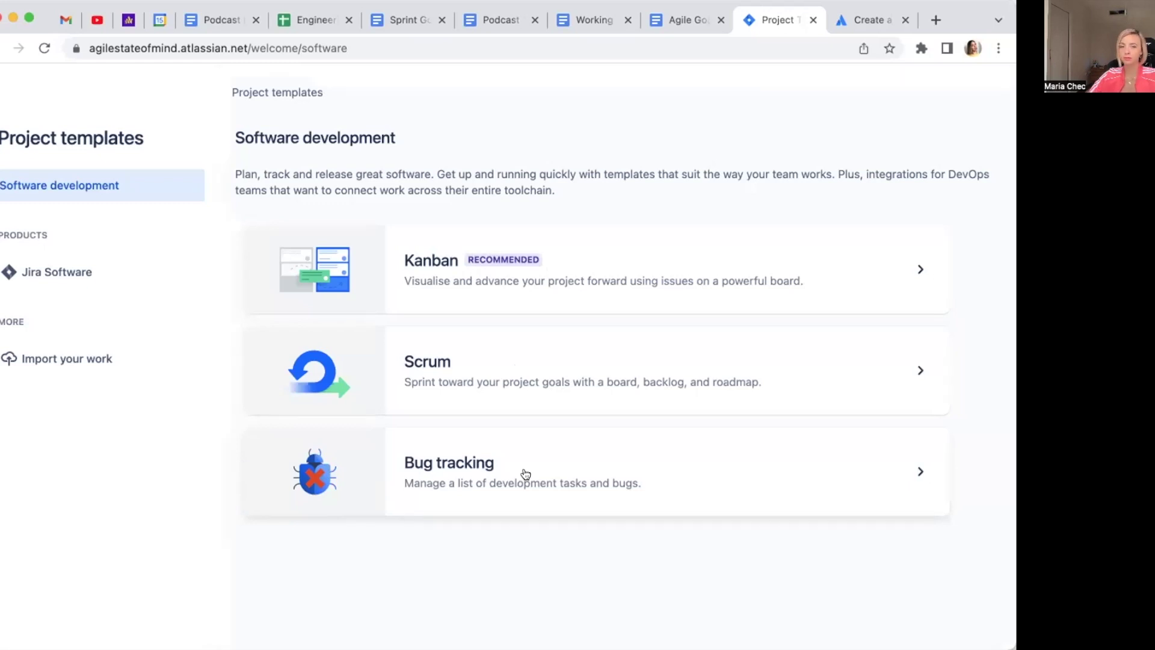
# Step: Pick the Scrum template card and use it for the new project
pyautogui.click(542, 371)
pyautogui.scroll(-5, 544, 364)
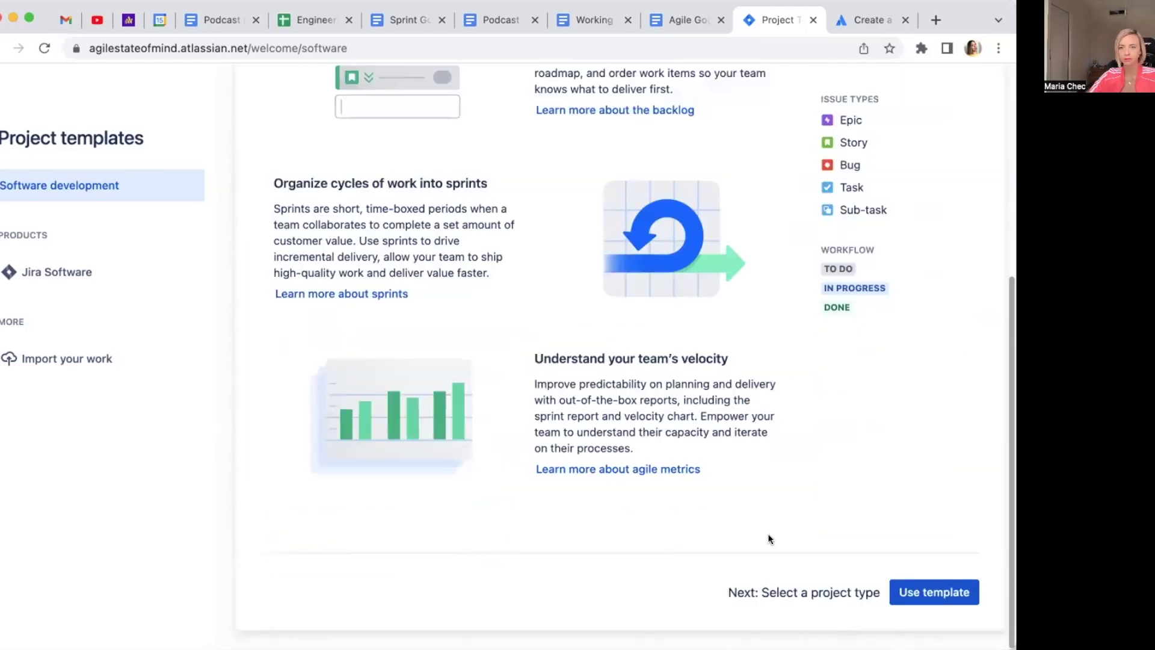
pyautogui.click(934, 591)
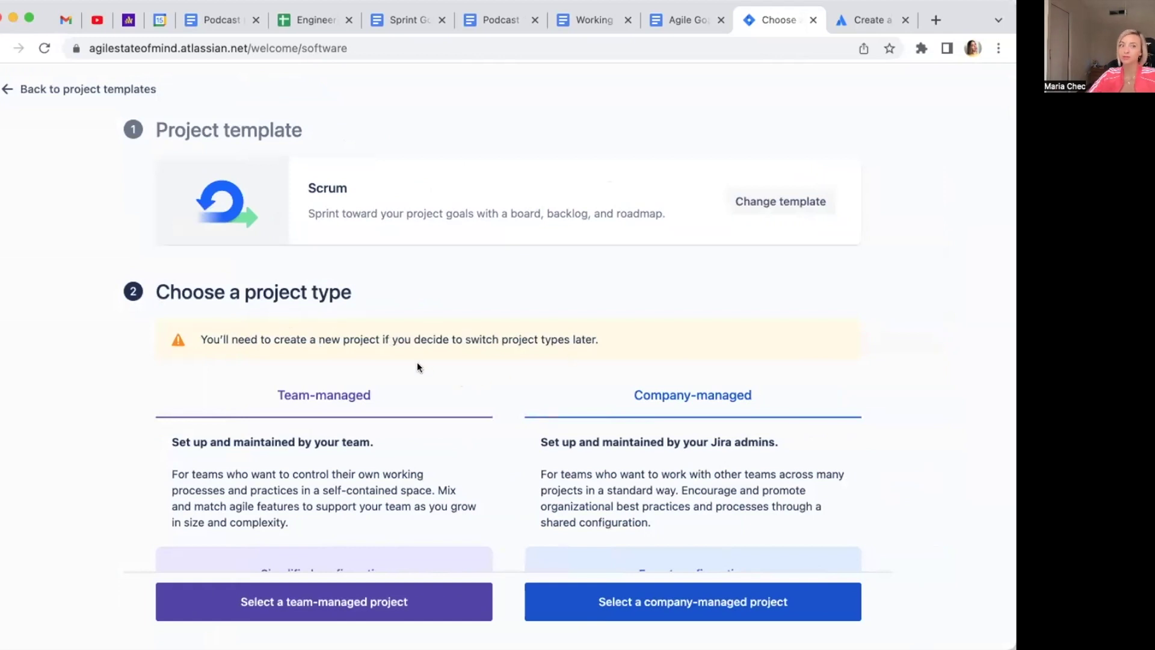
pyautogui.scroll(-3, 370, 328)
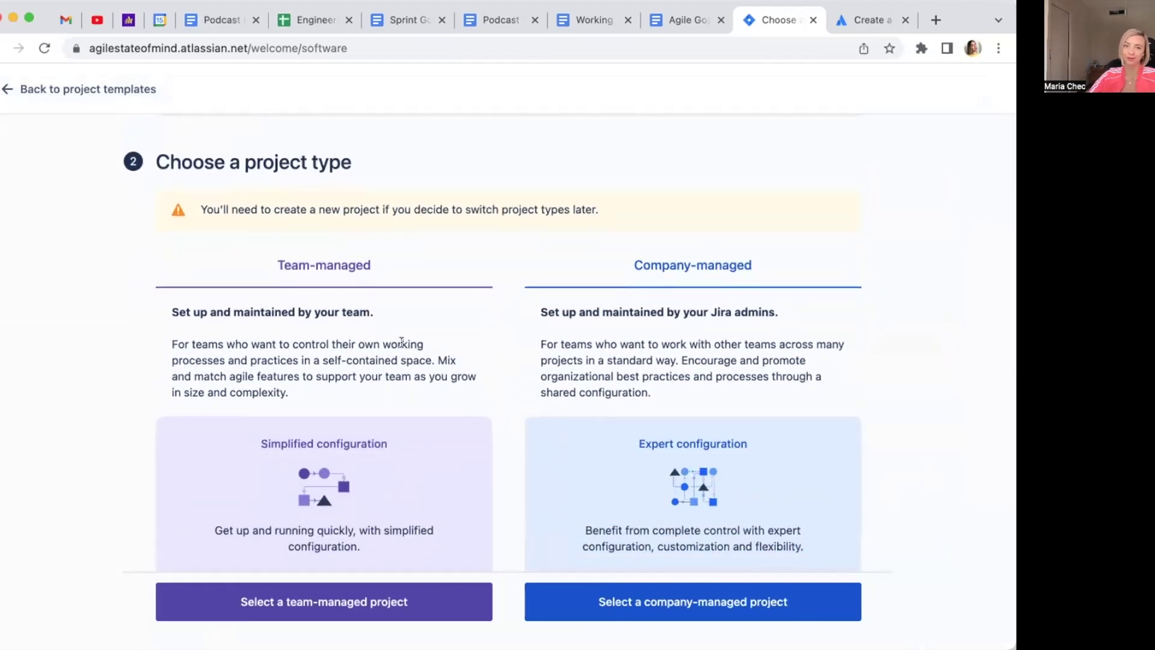
pyautogui.scroll(-2, 482, 326)
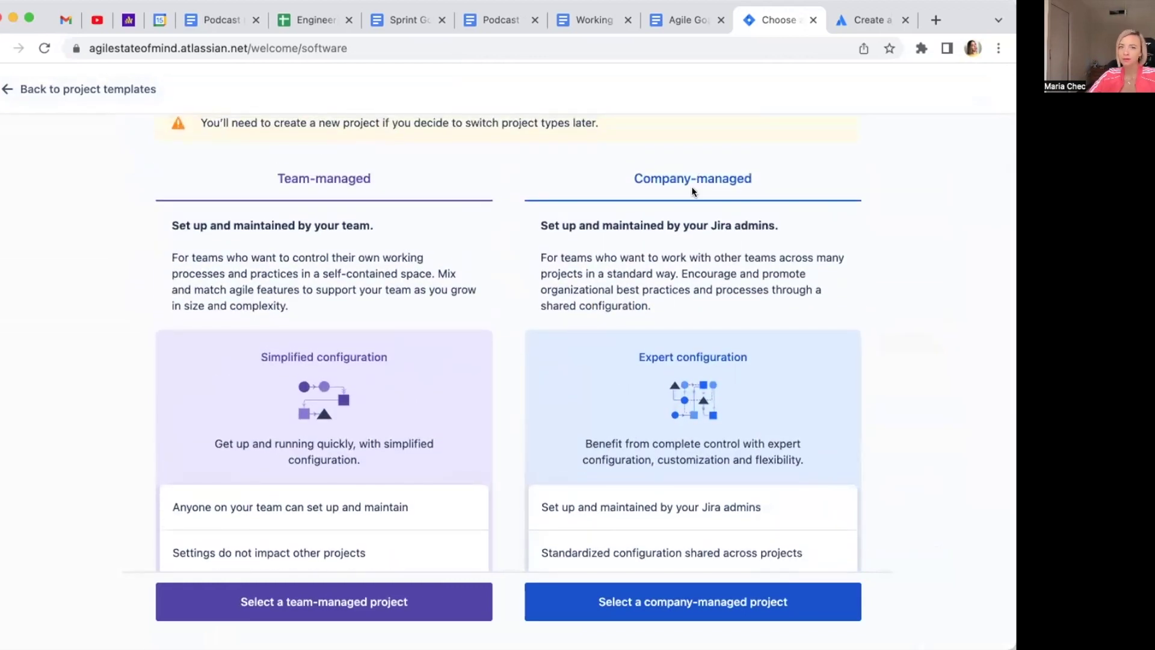
pyautogui.scroll(-3, 382, 261)
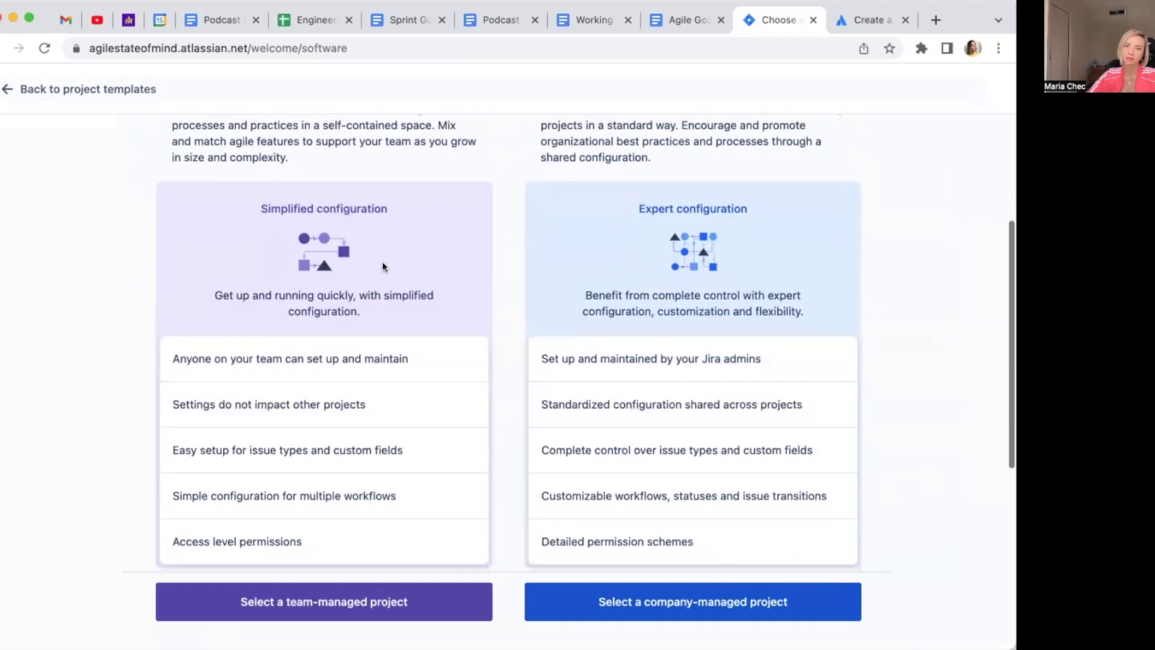
pyautogui.scroll(3, 381, 261)
pyautogui.scroll(-2, 383, 262)
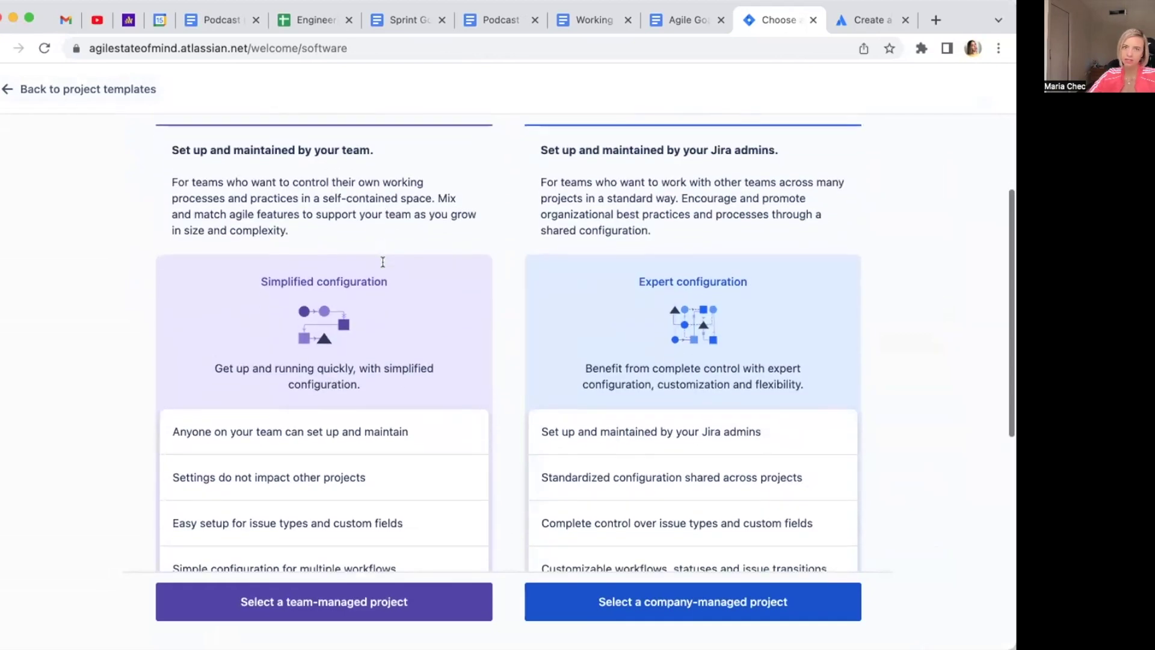
pyautogui.scroll(2, 383, 264)
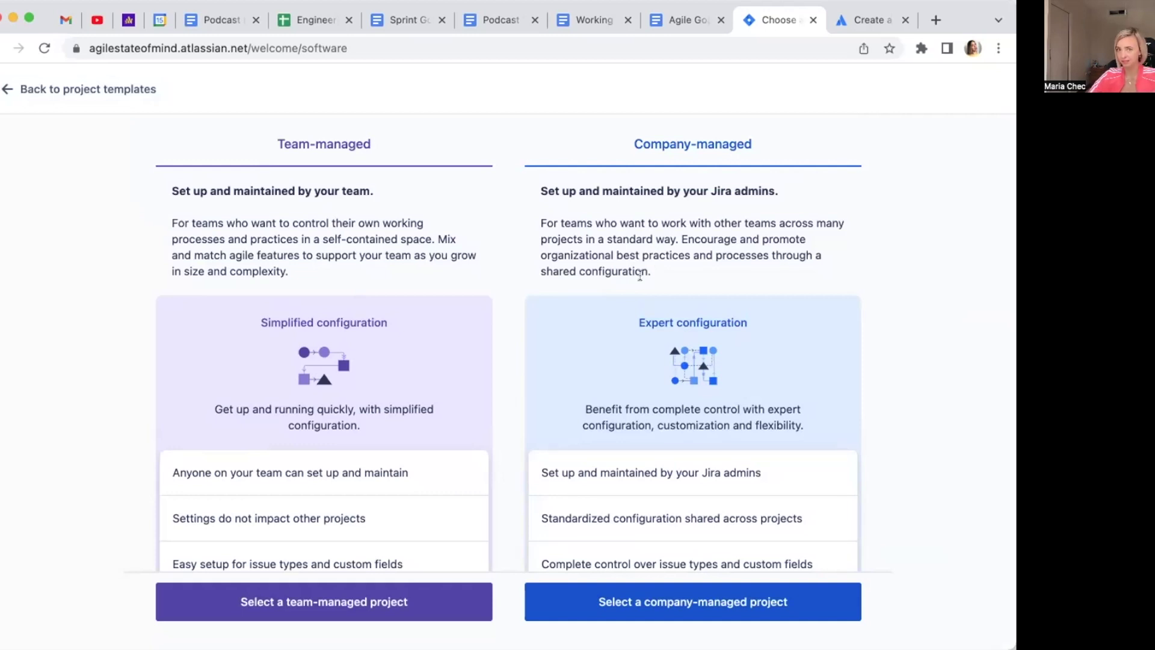
pyautogui.scroll(-5, 639, 276)
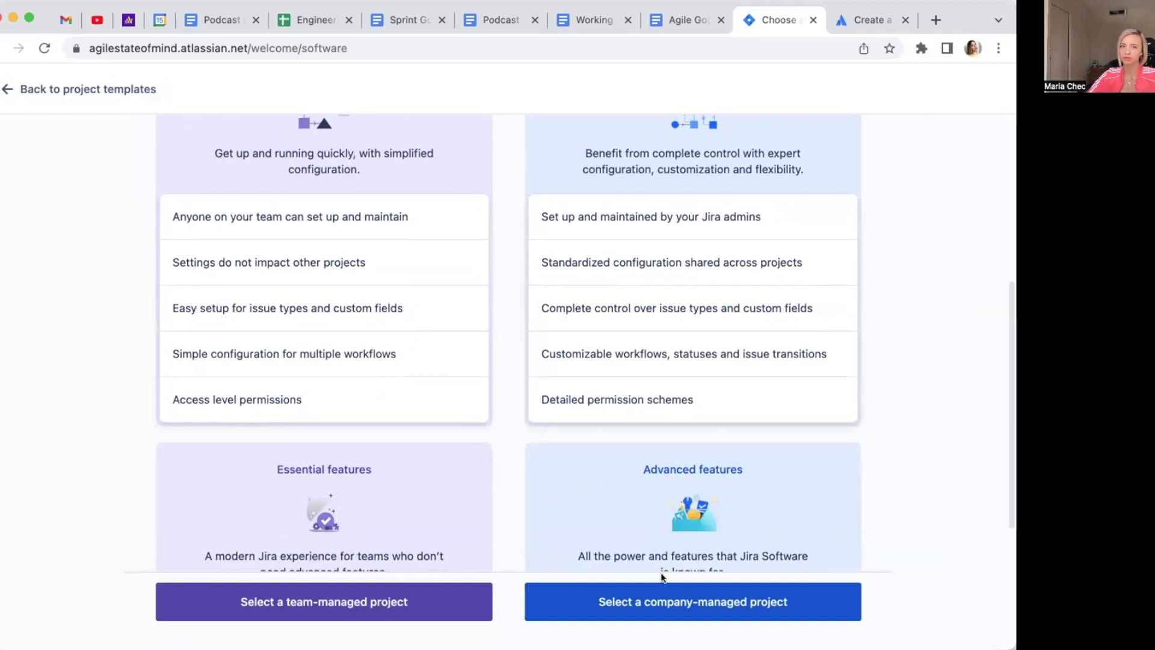
# Step: Create JIRA Tutorial as a company-managed project with teammate invitations disabled
pyautogui.click(682, 604)
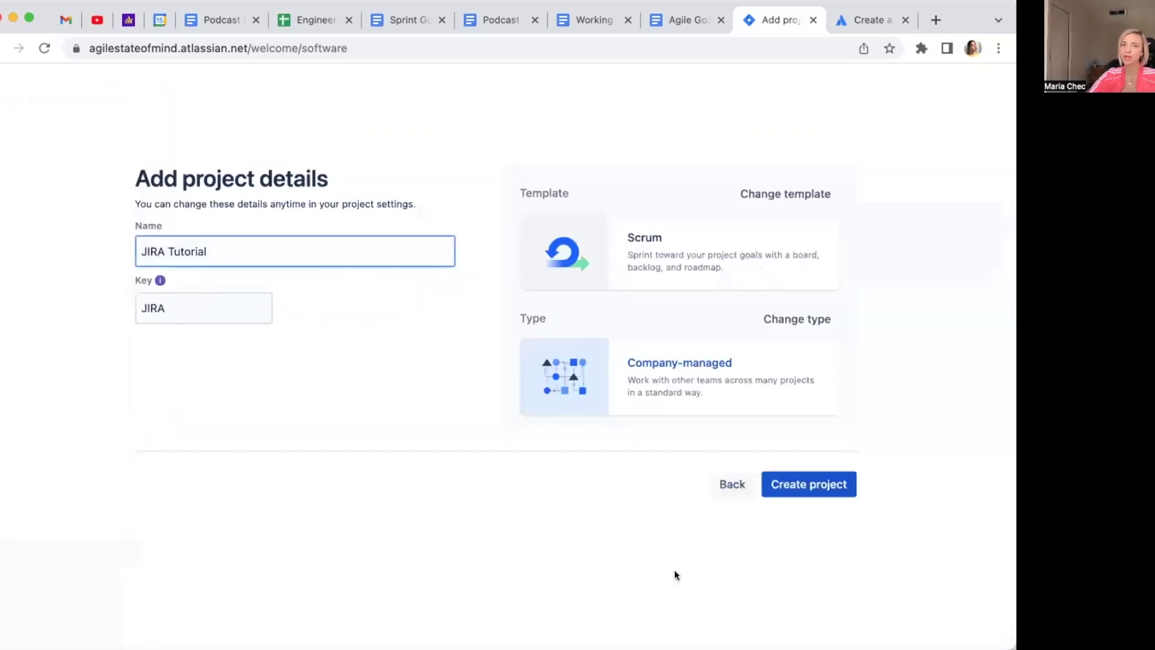
pyautogui.click(814, 485)
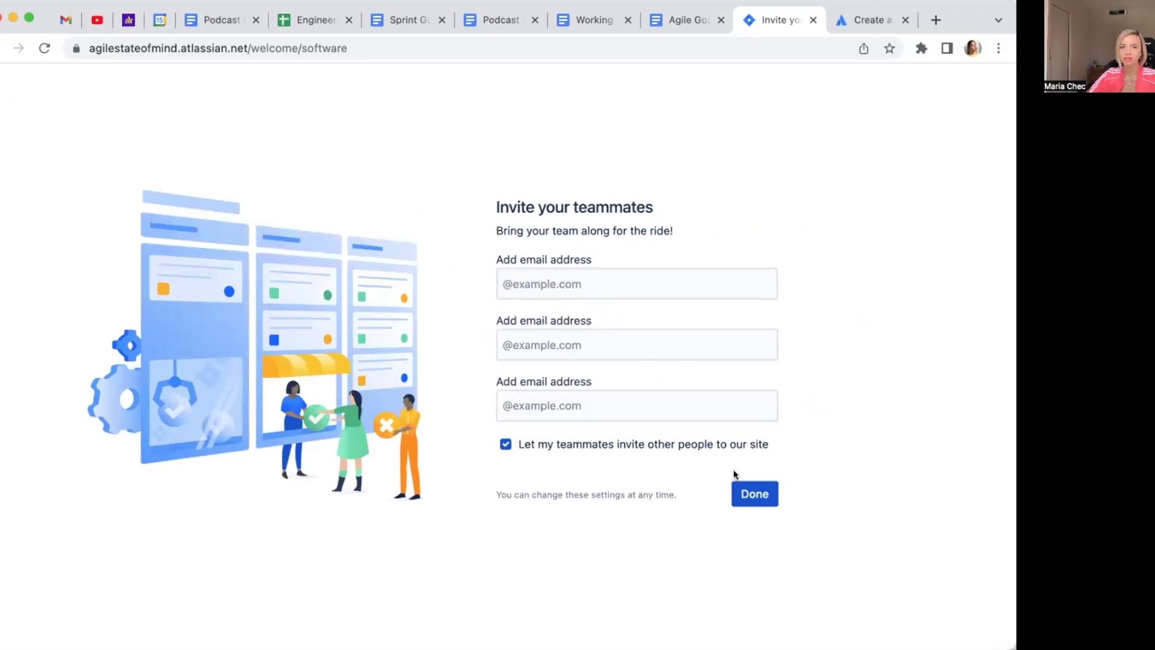
pyautogui.click(505, 445)
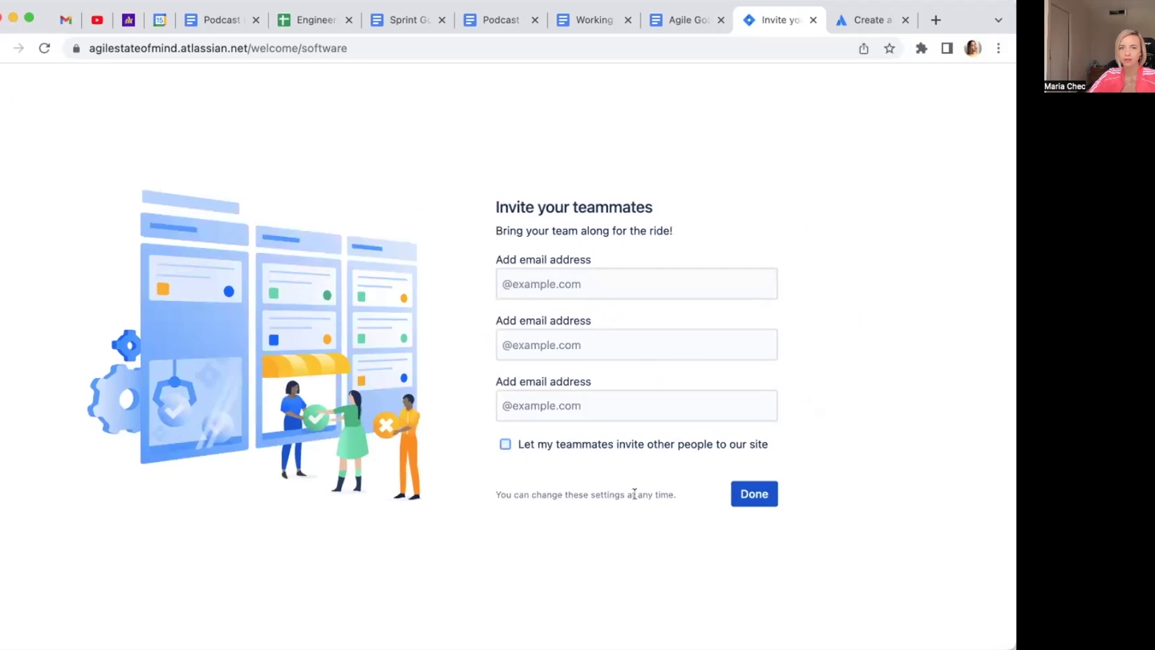
pyautogui.click(749, 494)
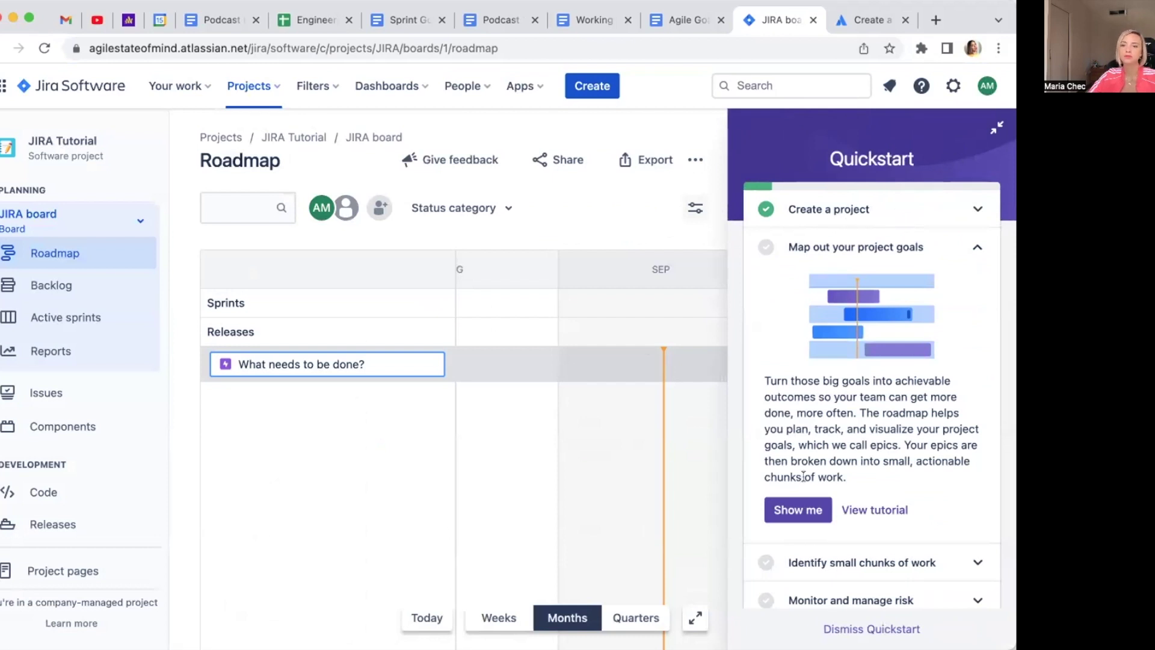
# Step: Expand the Quickstart tips on small chunks of work, risk and issue creation, then dismiss the guide
pyautogui.scroll(-5, 945, 410)
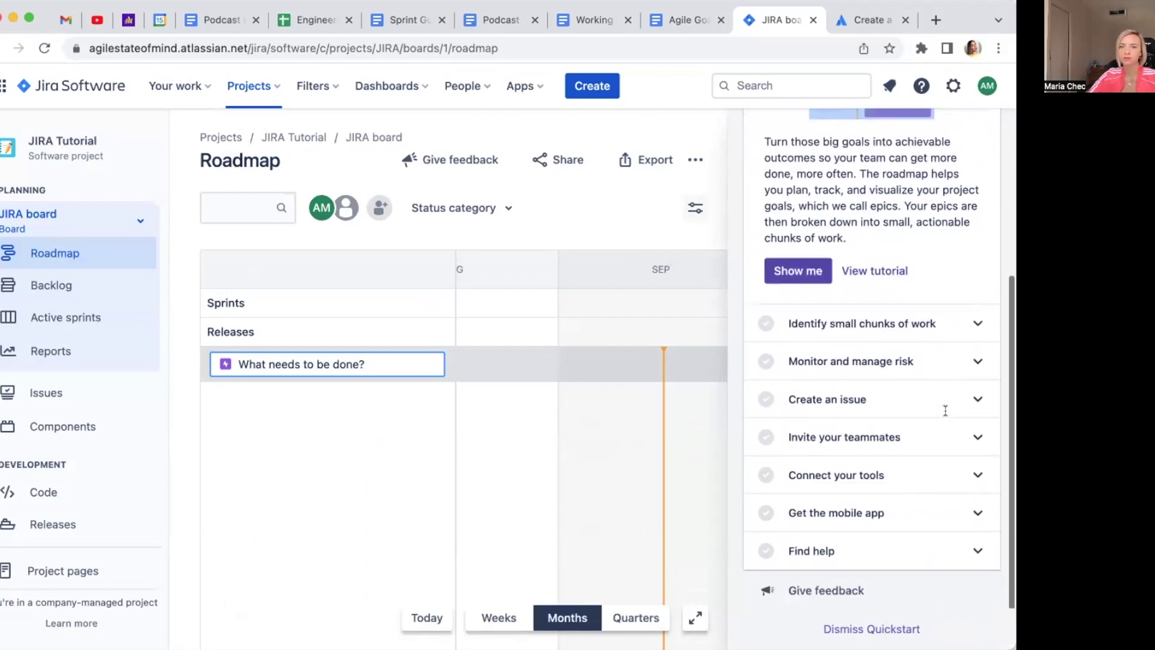
pyautogui.click(958, 321)
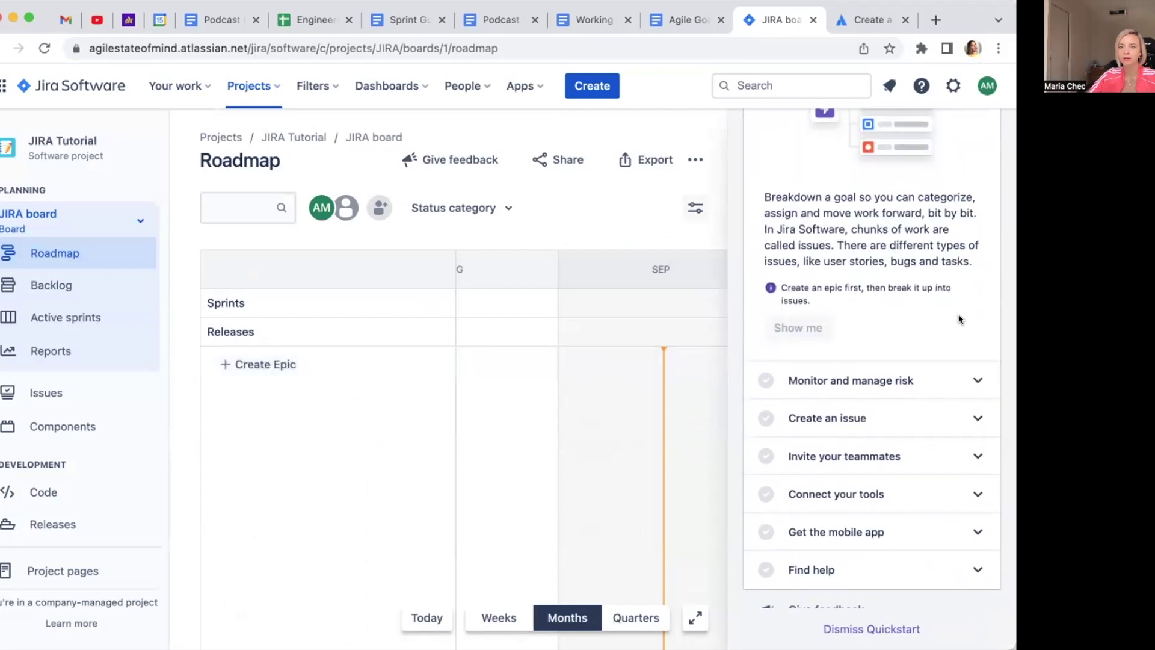
pyautogui.click(973, 380)
pyautogui.click(969, 396)
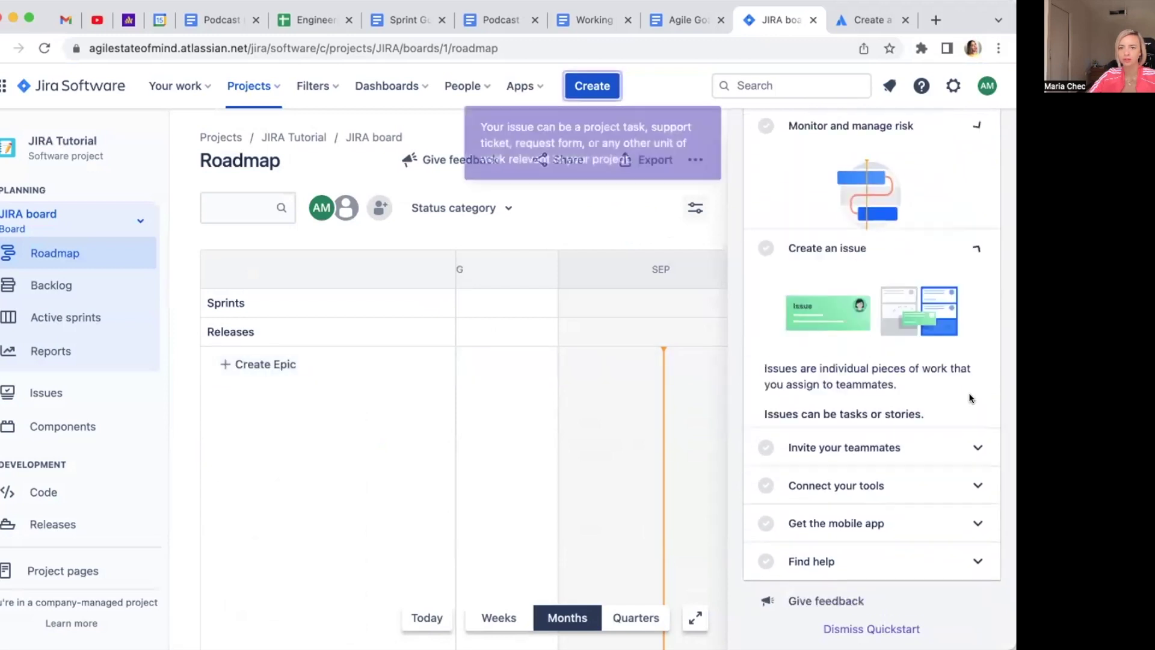
pyautogui.scroll(5, 966, 337)
pyautogui.click(987, 122)
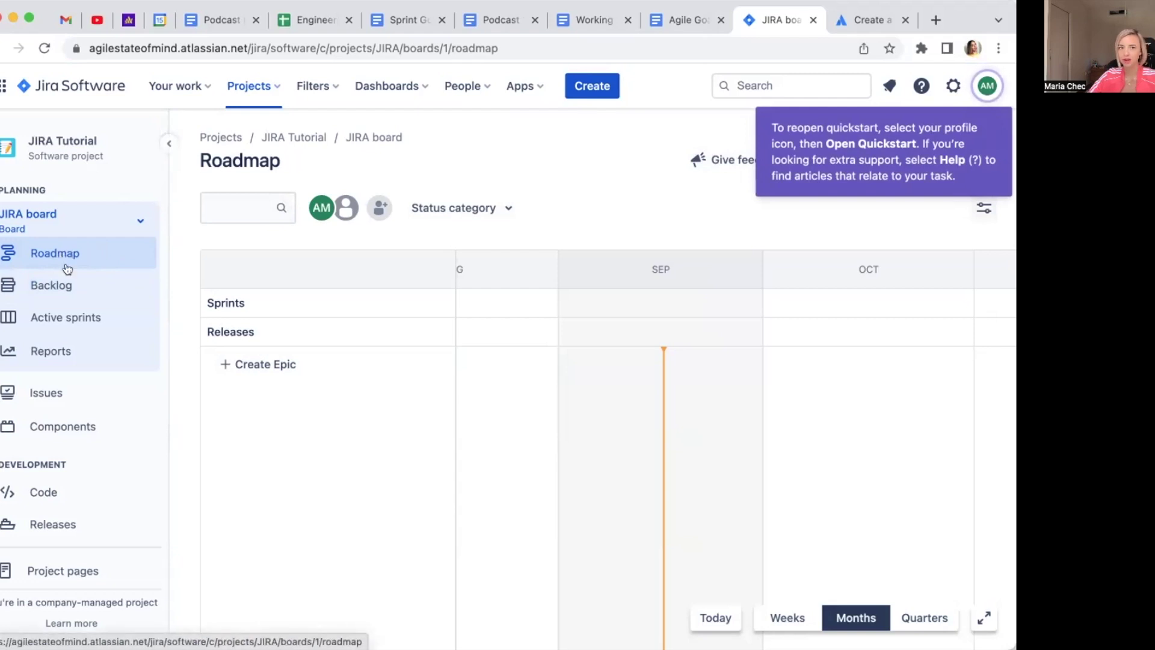
# Step: Browse the project's Backlog, Active sprints, Reports and Roadmap pages
pyautogui.click(65, 284)
pyautogui.click(70, 319)
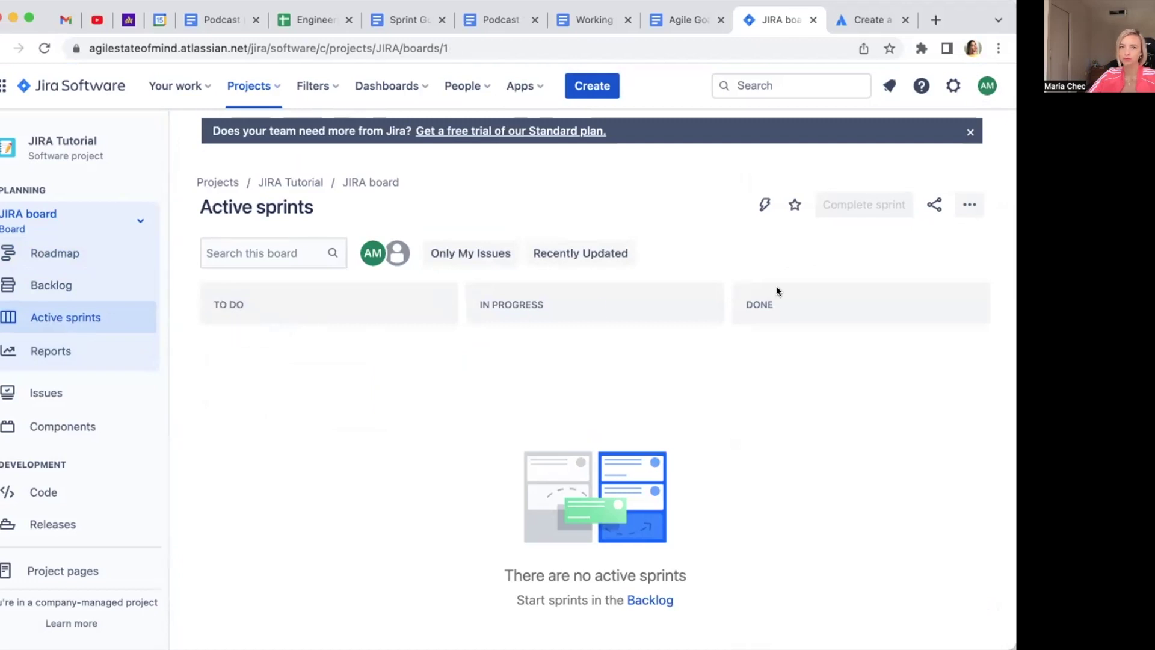
pyautogui.click(52, 351)
pyautogui.click(8, 199)
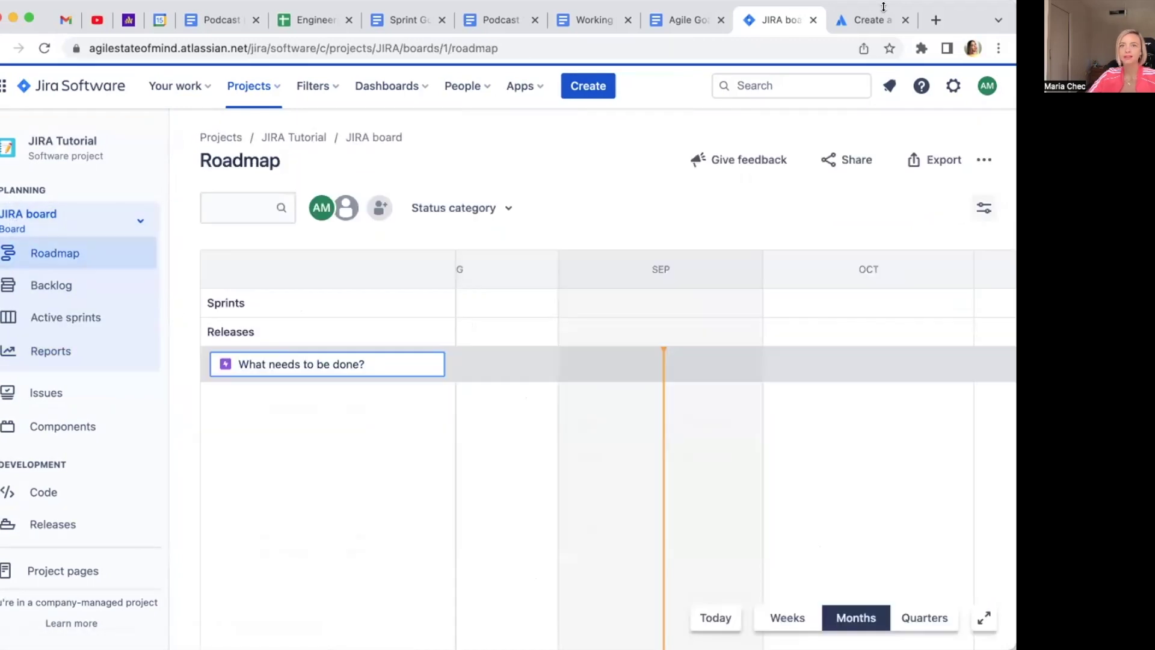
pyautogui.click(868, 18)
# Step: Read through the Create a new project article and return to the JIRA board tab
pyautogui.scroll(5, 622, 315)
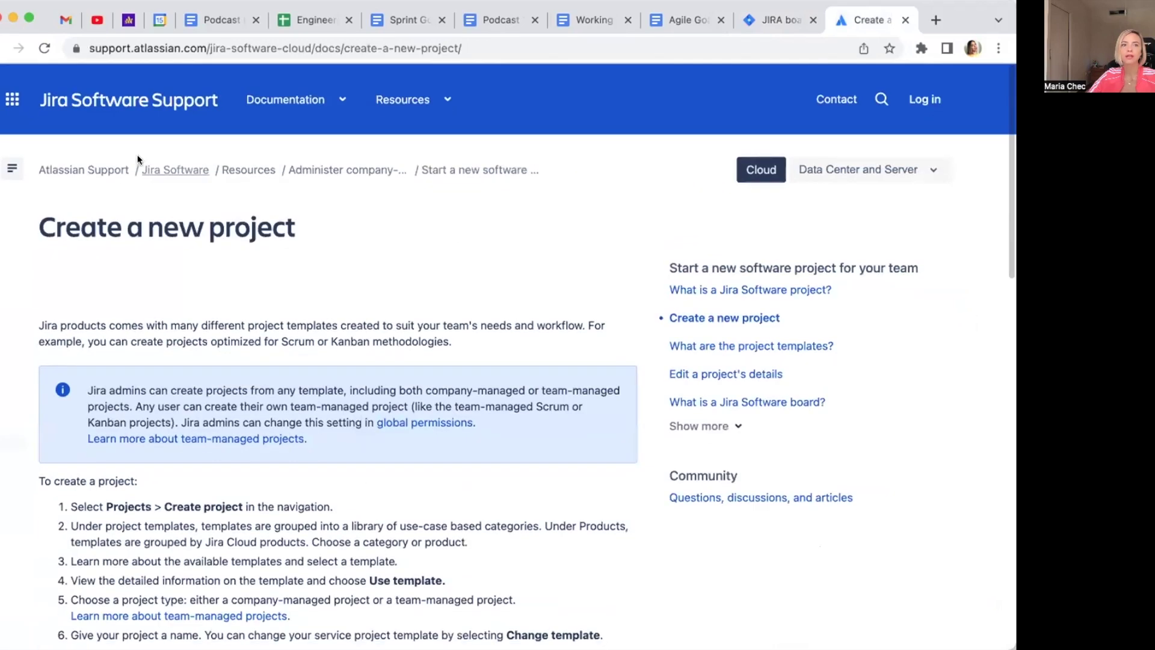
pyautogui.scroll(-6, 329, 228)
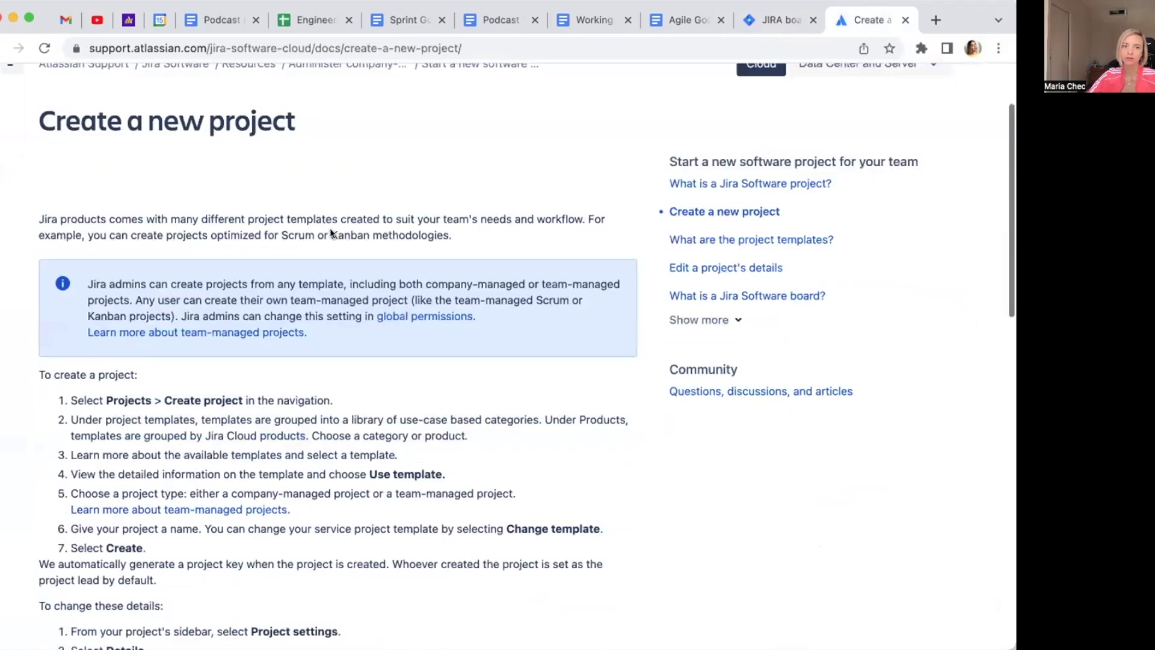
pyautogui.scroll(-10, 313, 379)
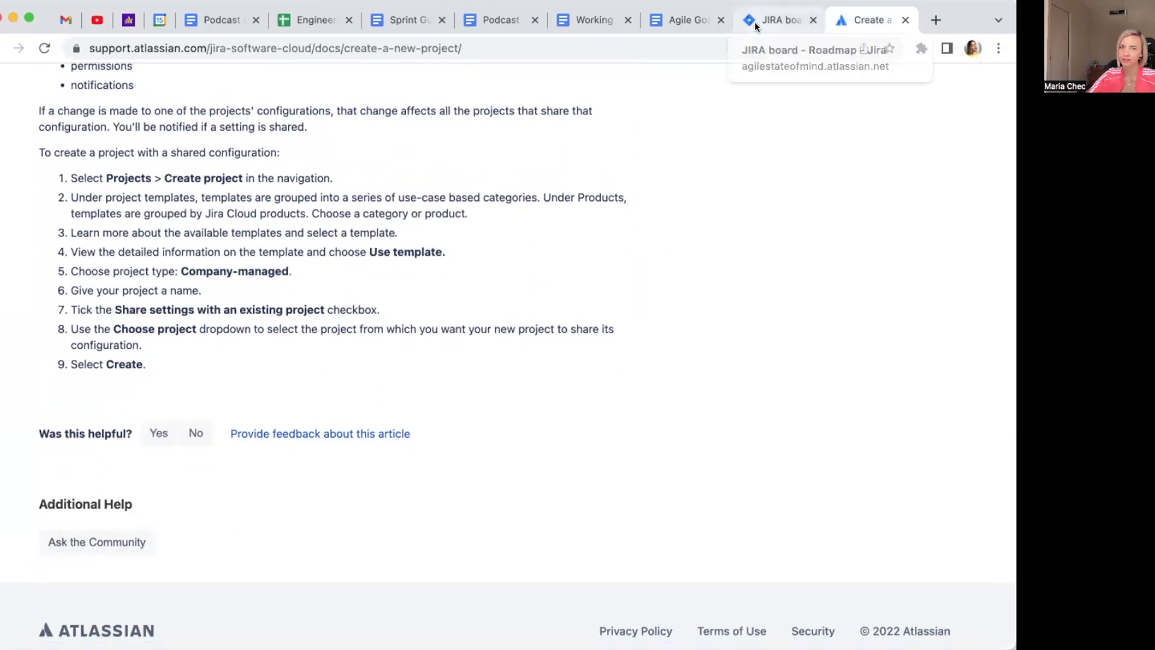
pyautogui.click(754, 22)
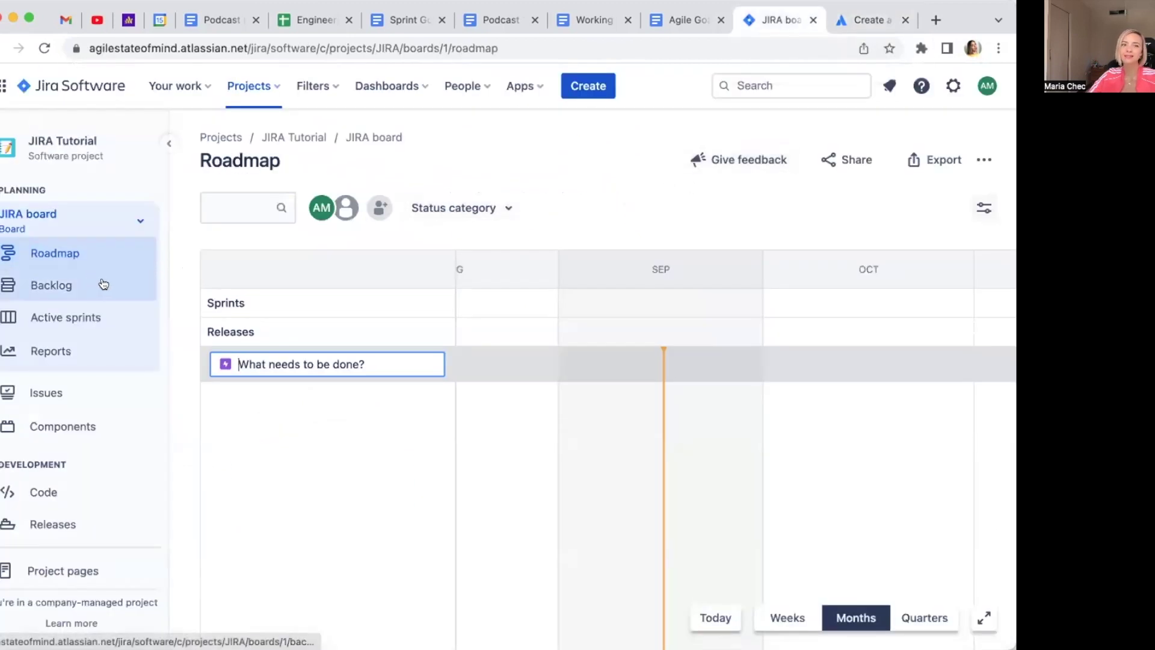
# Step: Navigate the JIRA Tutorial project settings to the Issues > Types page
pyautogui.scroll(-2, 84, 545)
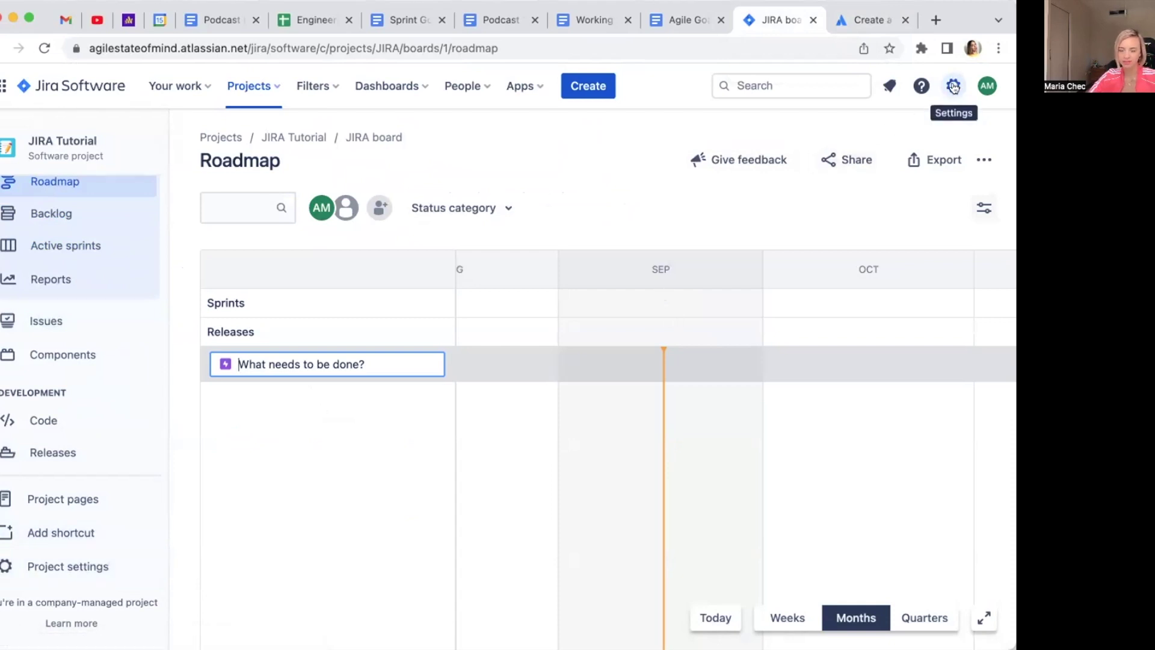
pyautogui.click(94, 565)
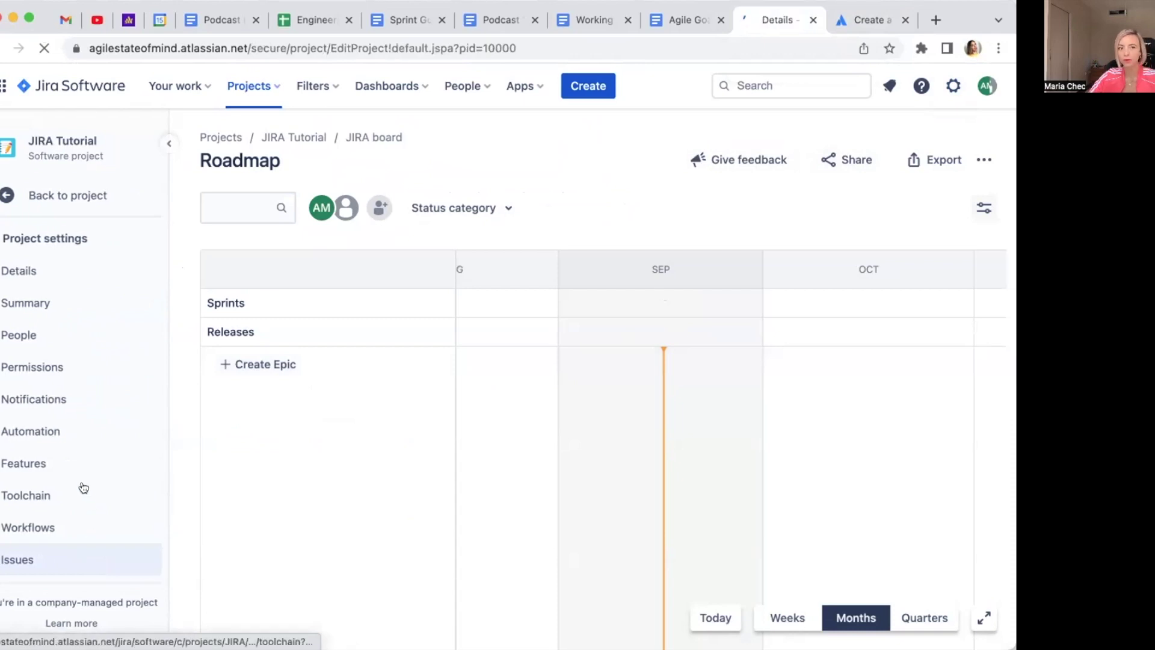
pyautogui.scroll(3, 82, 500)
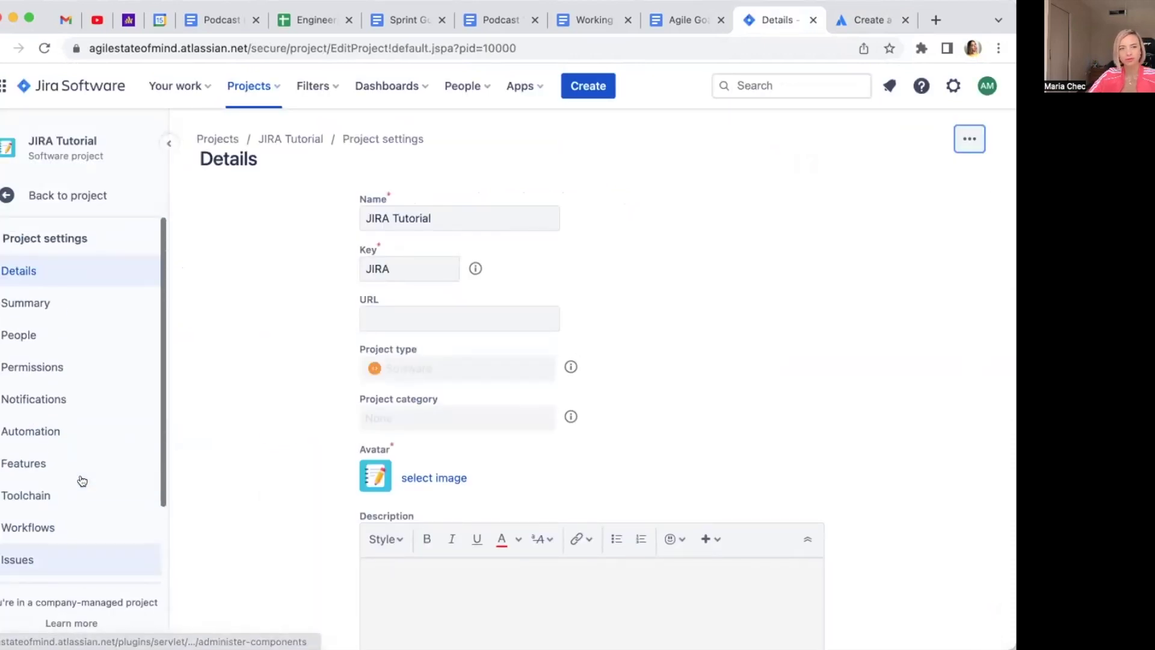
pyautogui.click(90, 561)
pyautogui.click(90, 563)
pyautogui.scroll(-2, 85, 530)
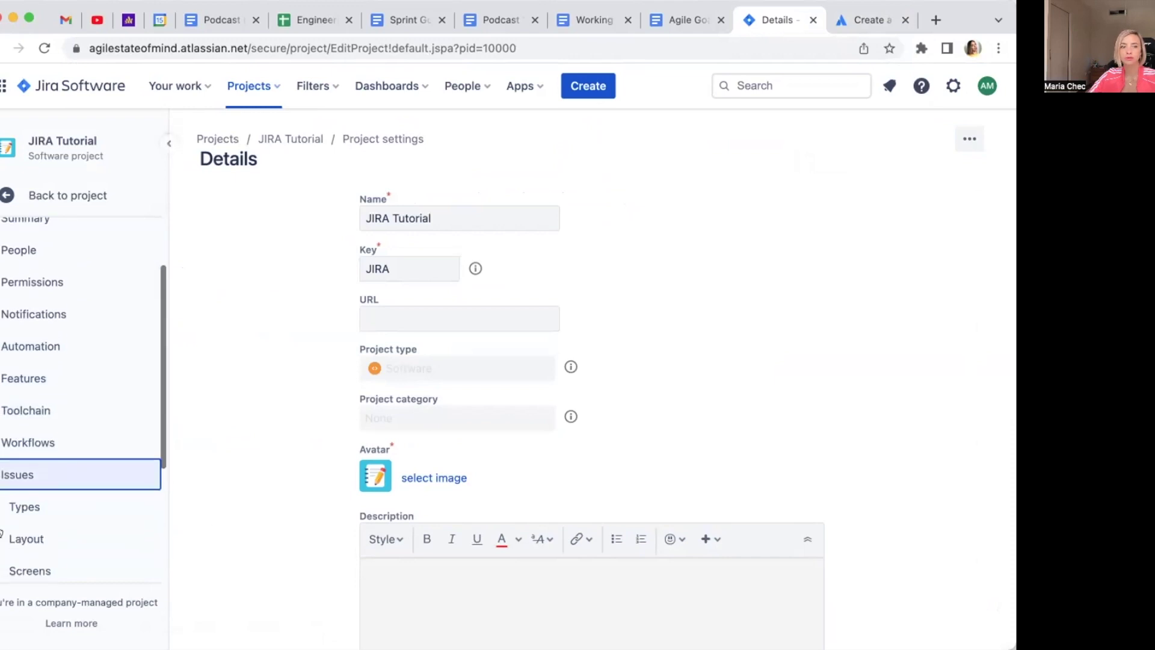
pyautogui.click(18, 495)
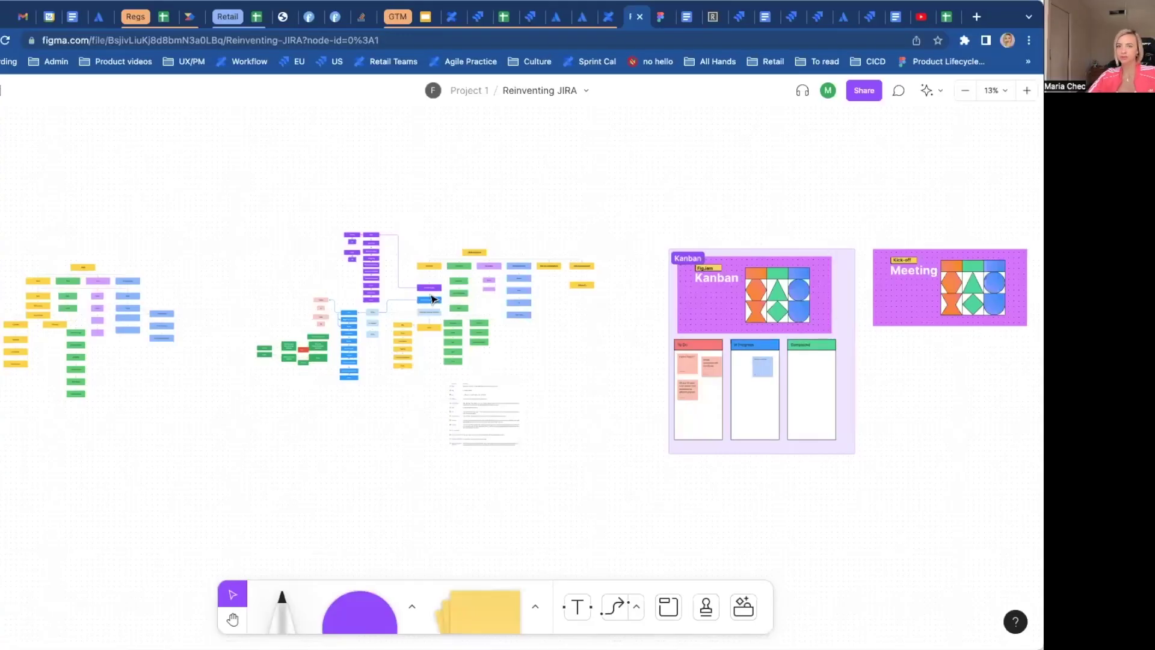
# Step: Zoom and pan across Figma's JIRA Project X mind map to view its branches
pyautogui.scroll(5, 349, 277)
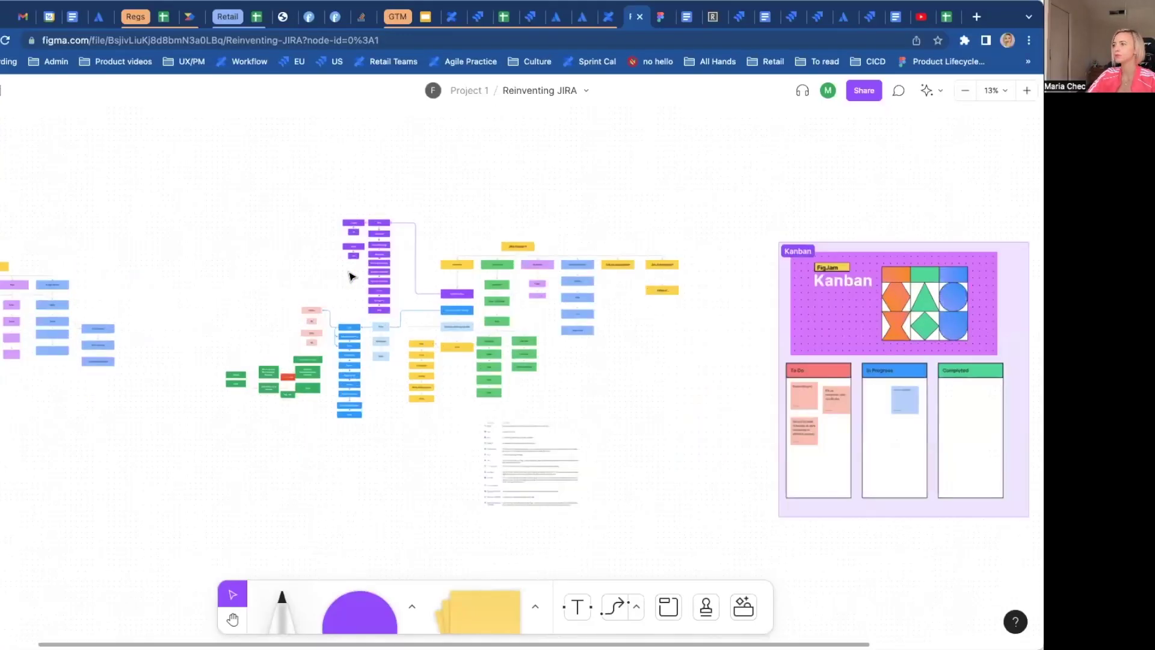
pyautogui.hscroll(5, 353, 283)
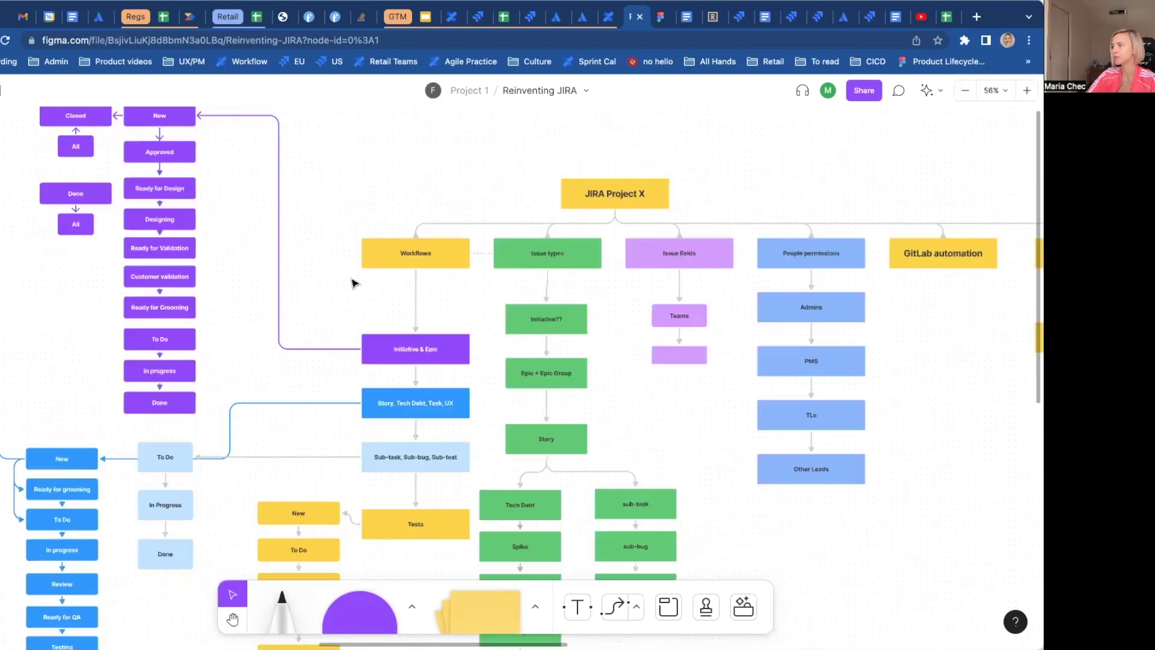
pyautogui.hscroll(5, 353, 282)
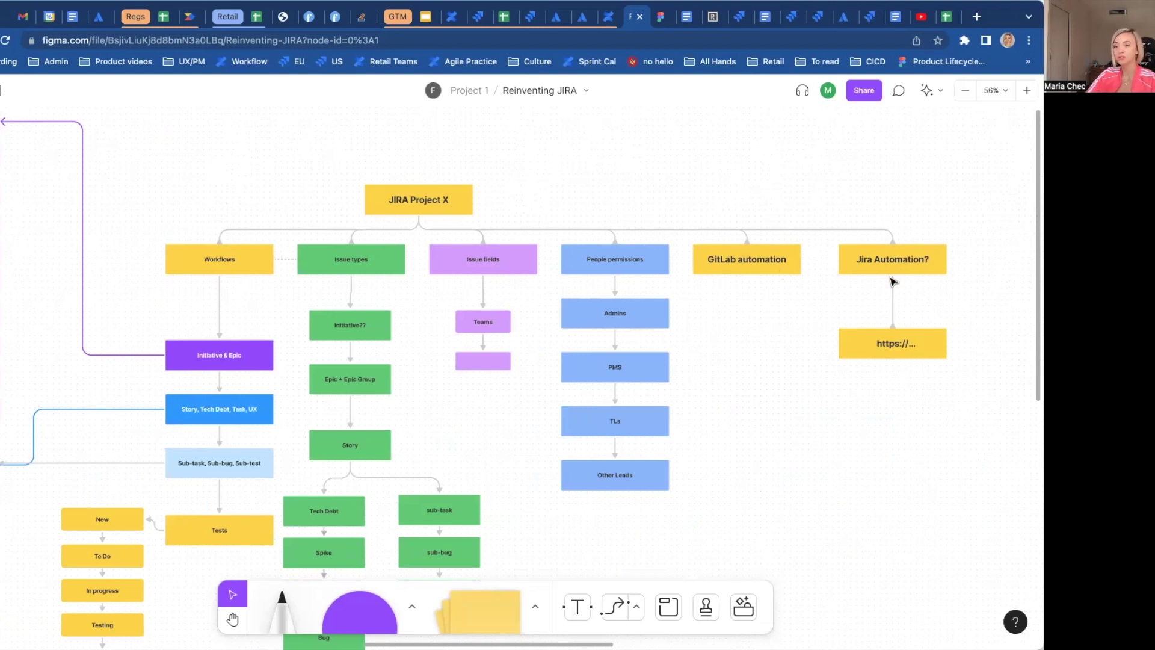
pyautogui.hscroll(-4, 313, 278)
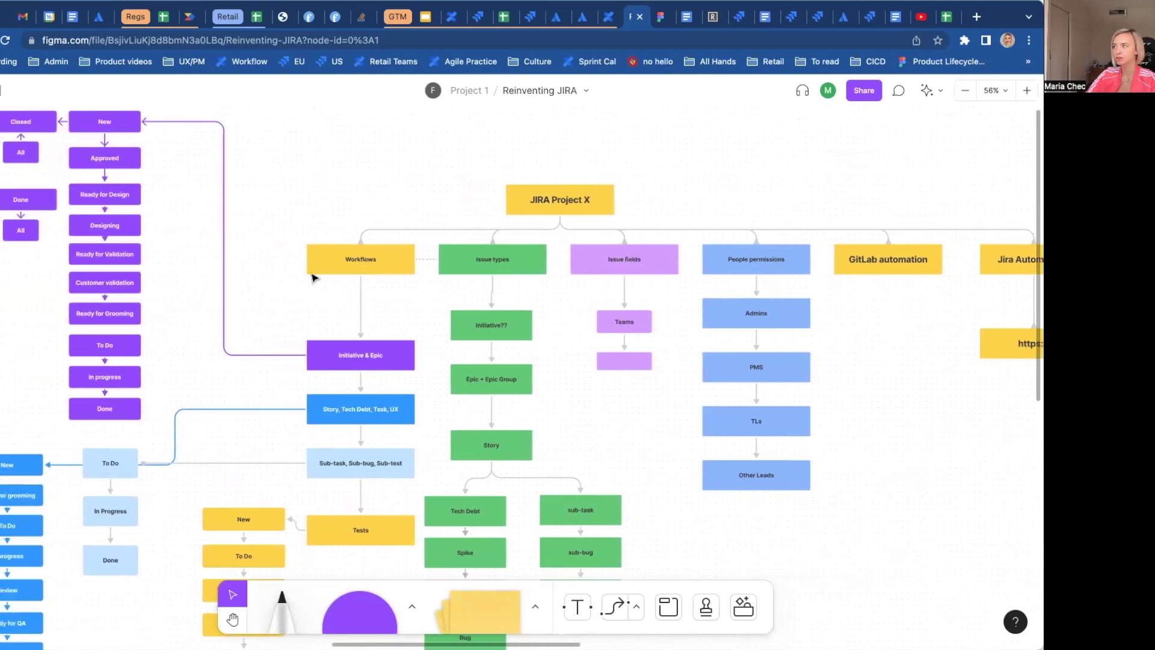
pyautogui.click(582, 201)
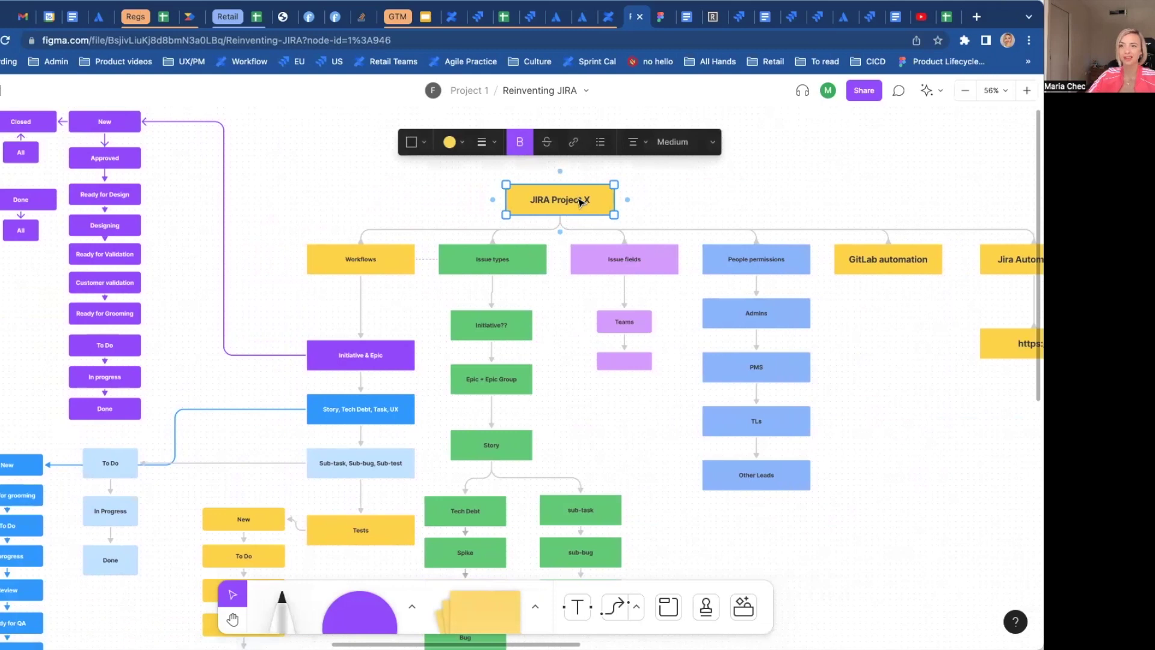
pyautogui.hscroll(-2, 355, 263)
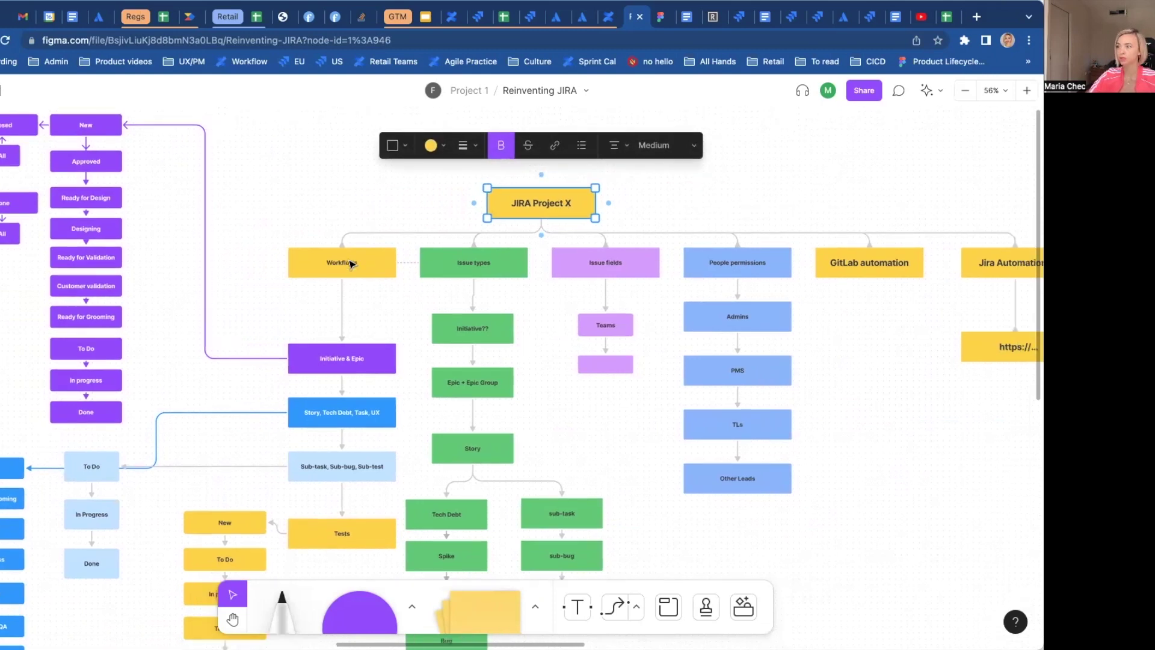
pyautogui.scroll(-2, 350, 265)
pyautogui.hscroll(4, 377, 298)
pyautogui.click(401, 197)
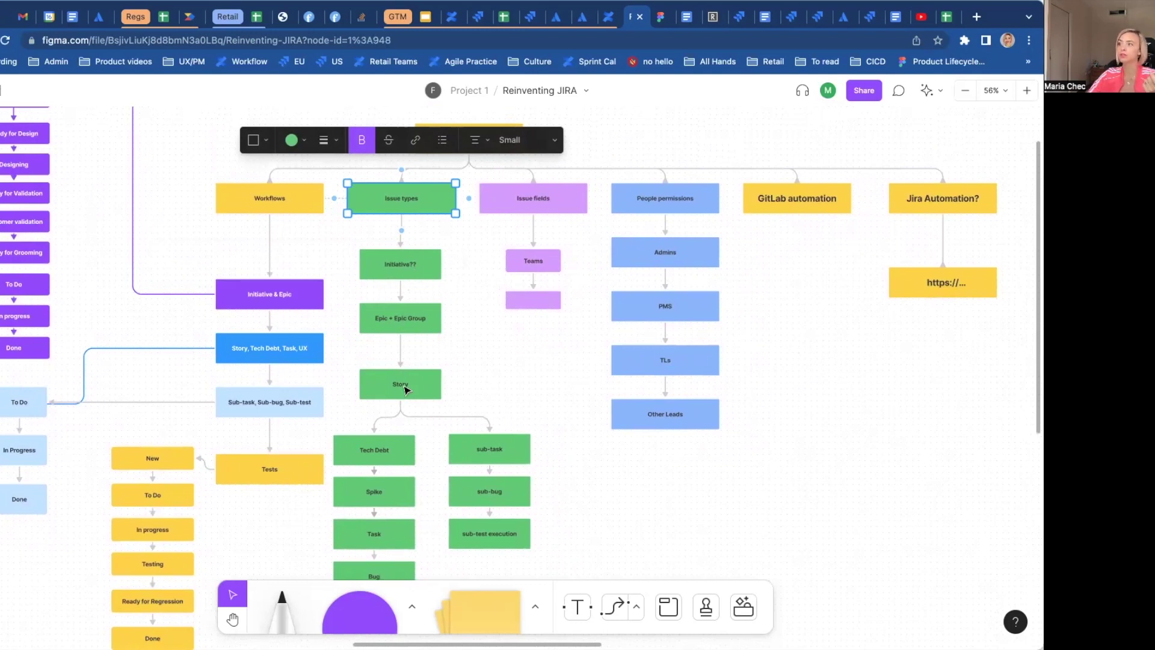
pyautogui.scroll(-1, 406, 389)
pyautogui.scroll(-2, 381, 363)
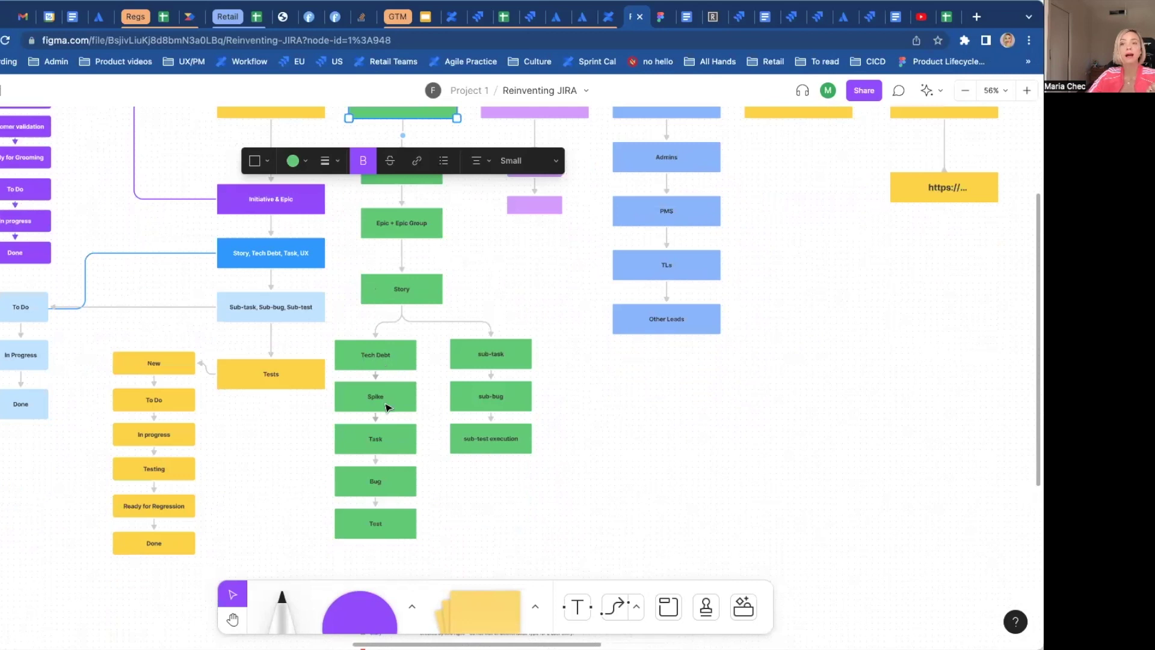
pyautogui.scroll(1, 395, 481)
pyautogui.hscroll(-2, 380, 540)
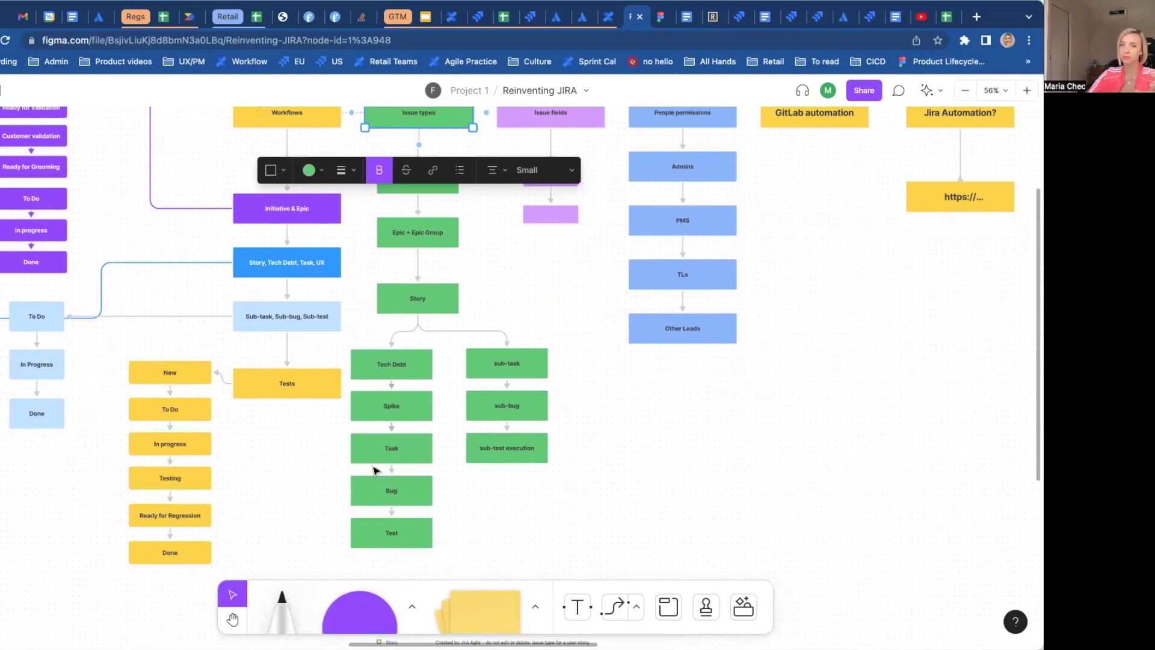
pyautogui.scroll(3, 444, 266)
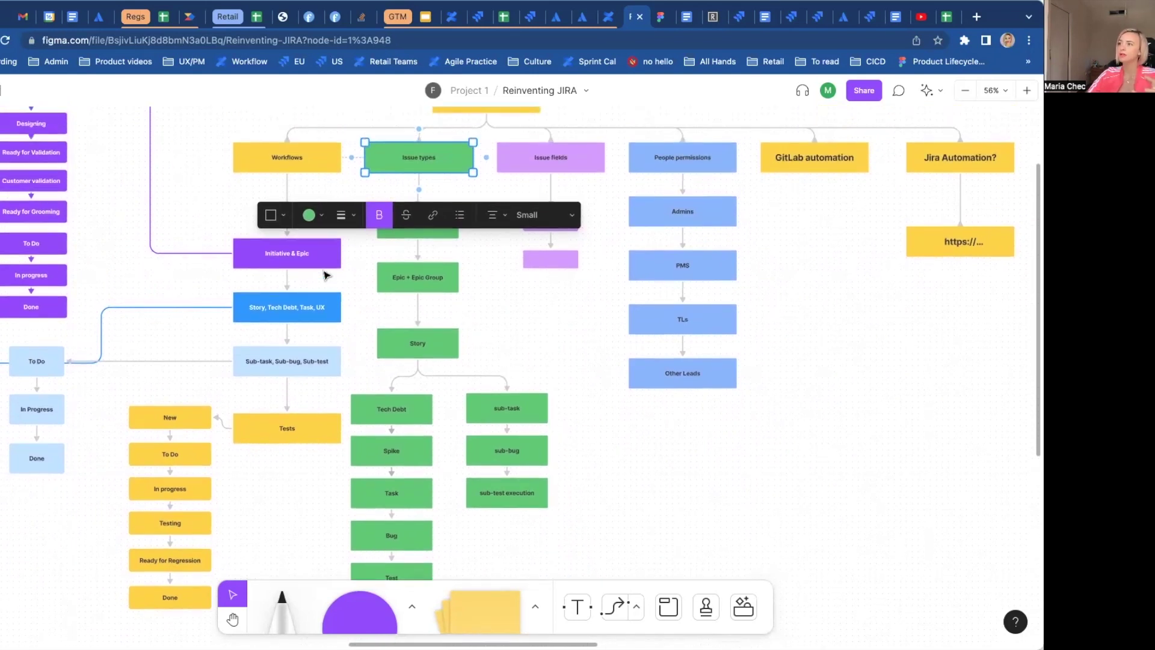
pyautogui.press('Escape')
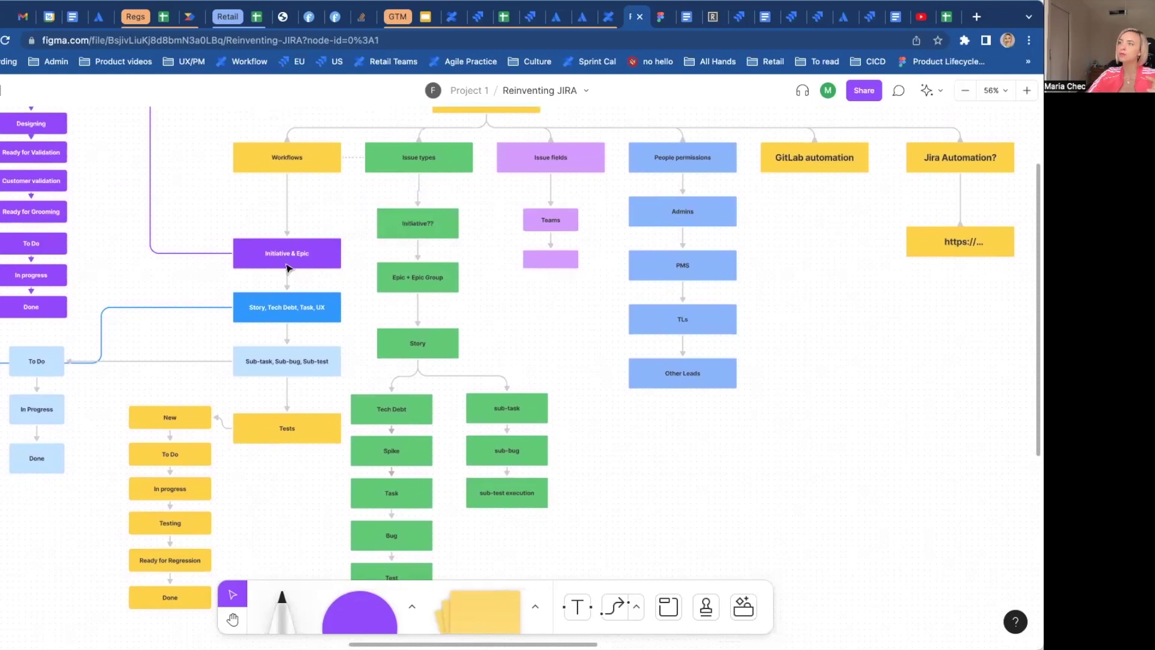
pyautogui.scroll(3, 250, 260)
pyautogui.hscroll(-2, 250, 259)
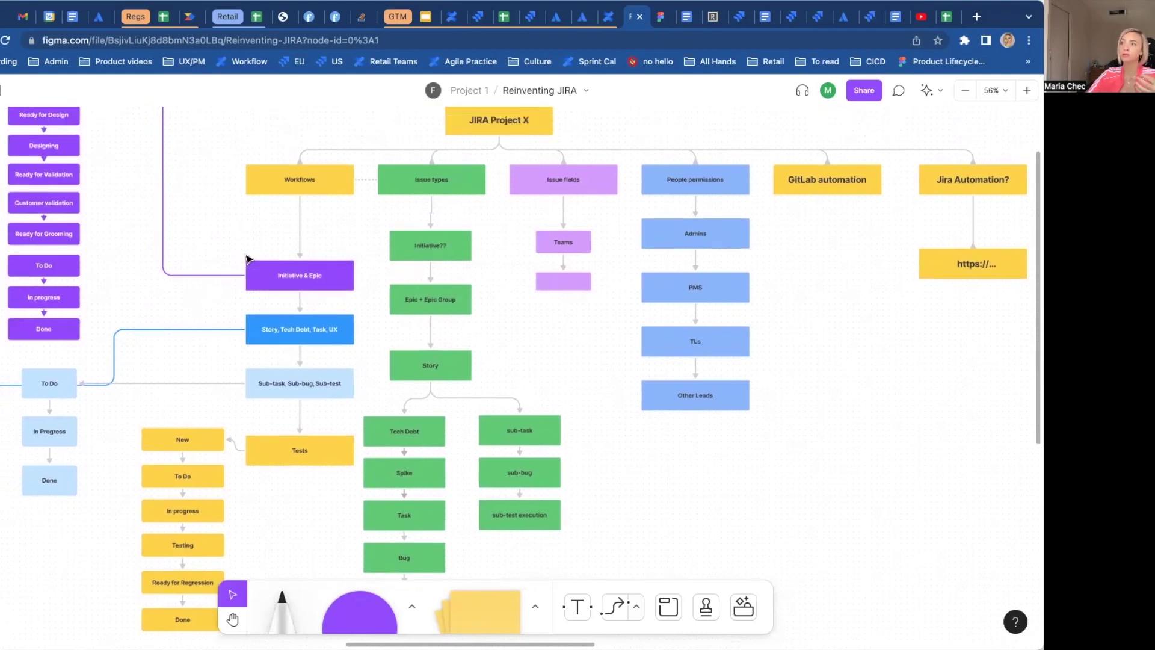
pyautogui.click(338, 346)
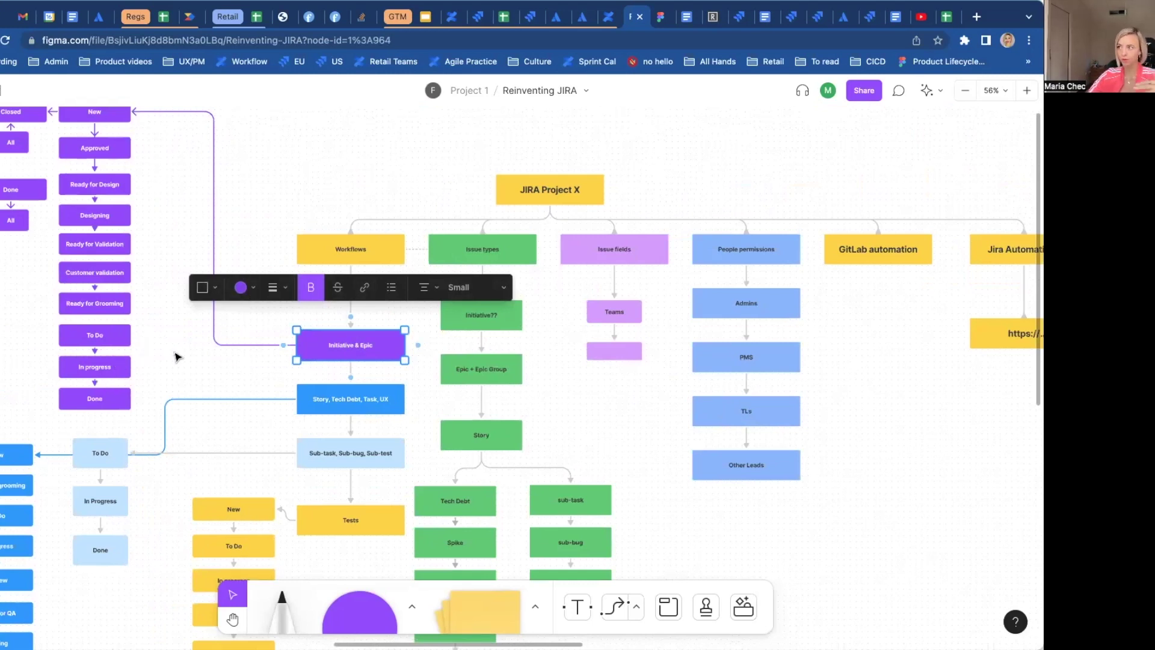
pyautogui.scroll(-3, 316, 327)
pyautogui.click(316, 327)
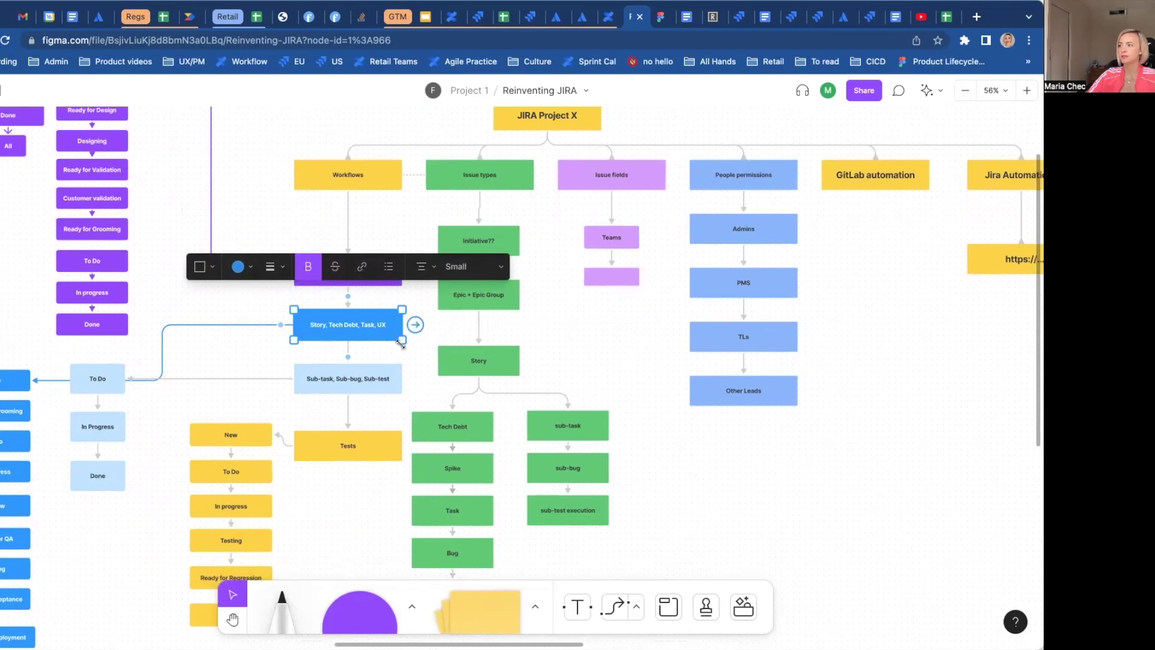
pyautogui.hscroll(-2, 255, 320)
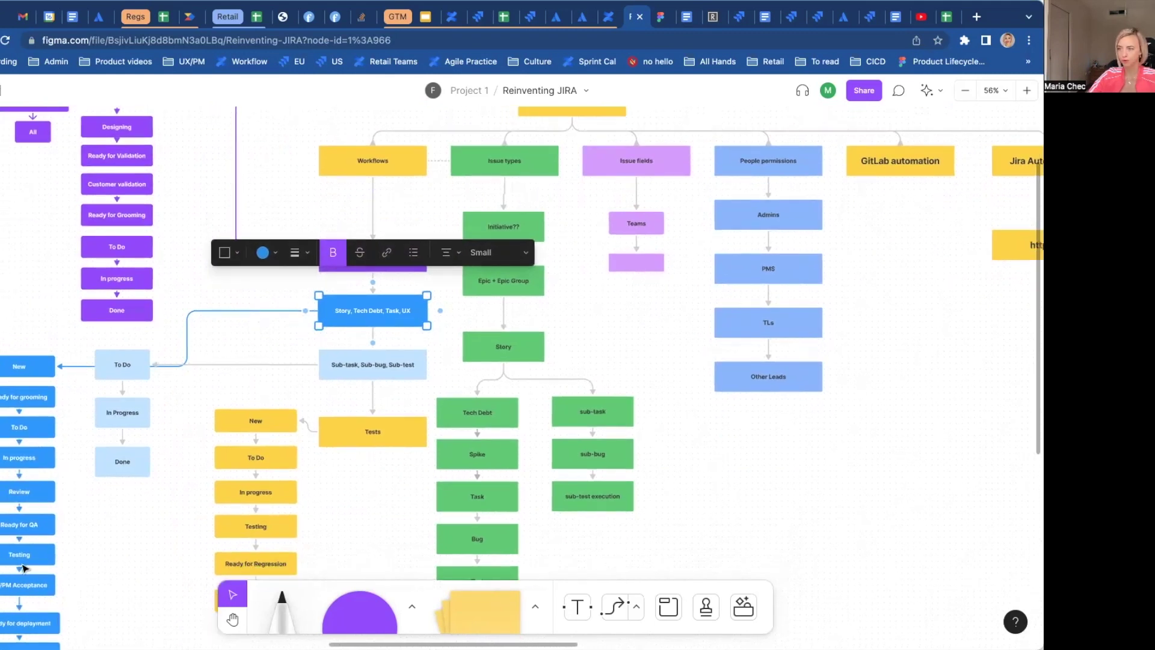
pyautogui.scroll(-1, 381, 332)
pyautogui.click(366, 351)
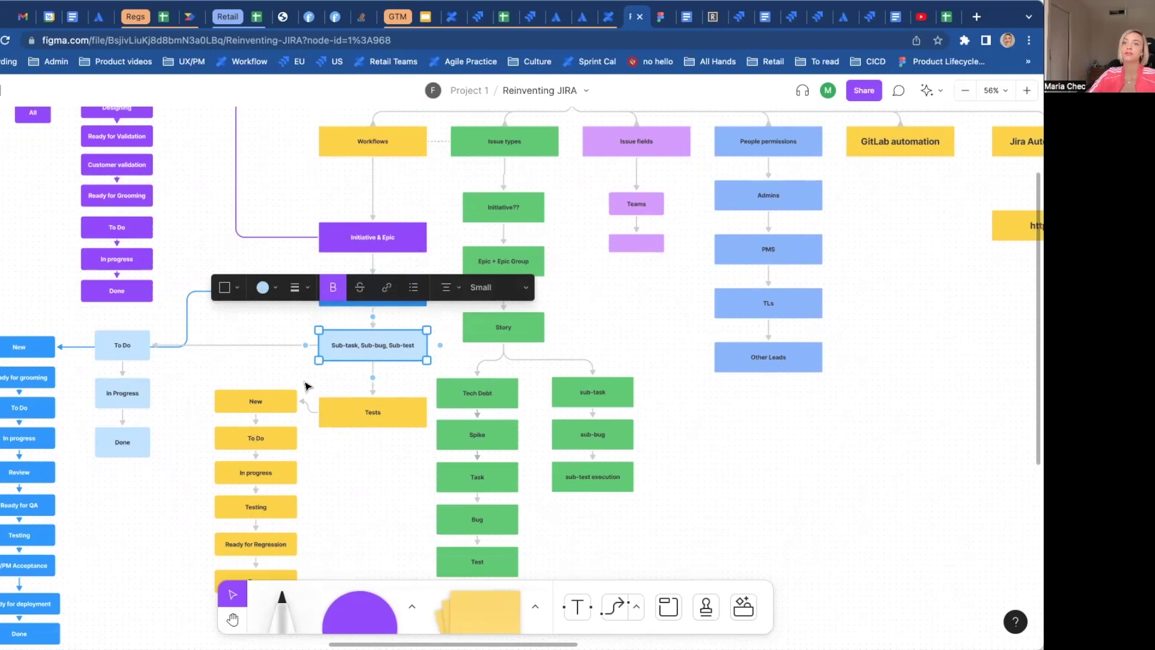
pyautogui.scroll(2, 305, 386)
pyautogui.scroll(4, 305, 386)
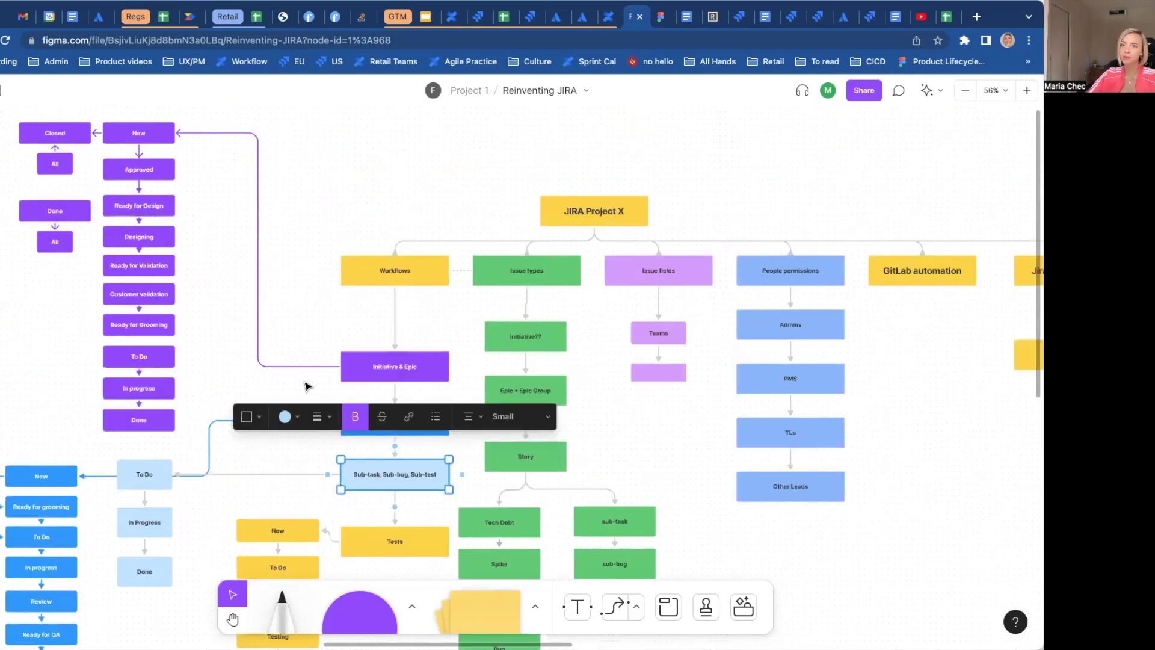
pyautogui.scroll(1, 305, 386)
pyautogui.scroll(-4, 305, 385)
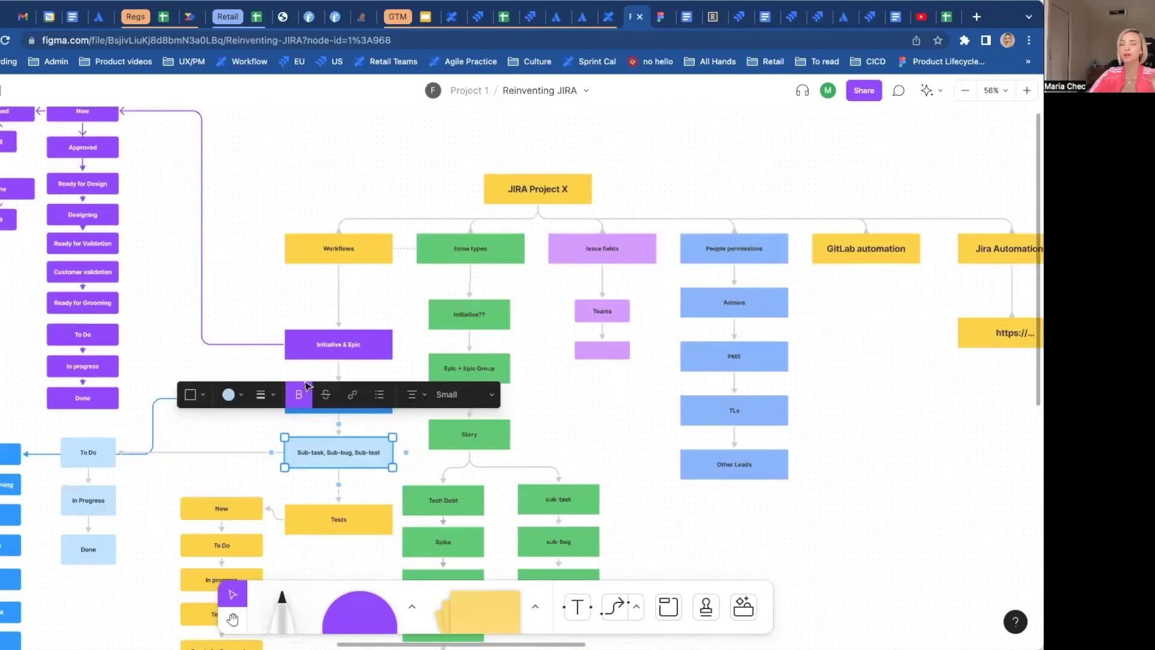